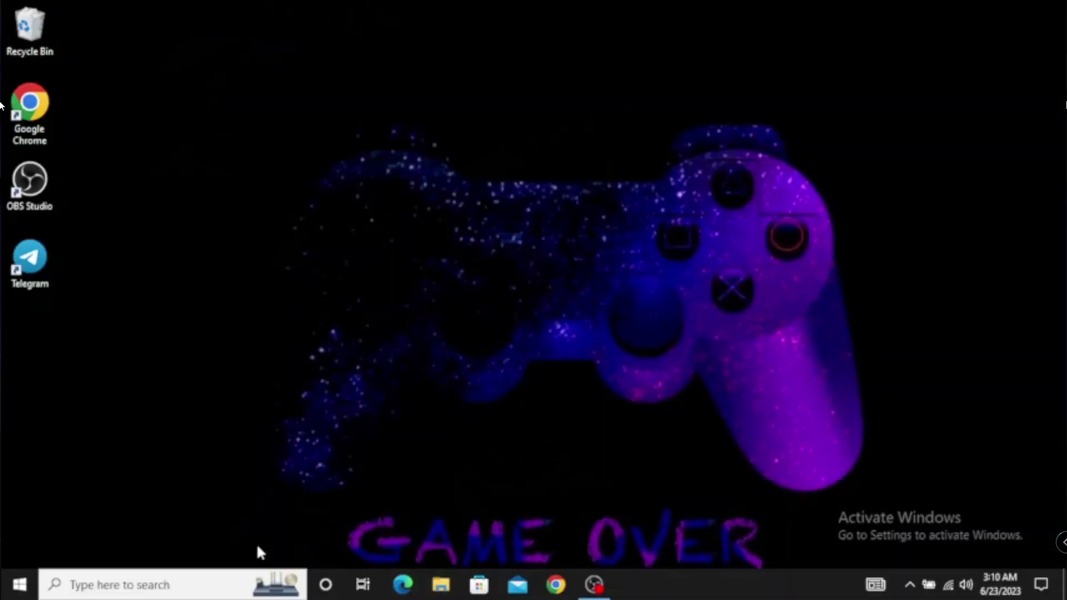
Search 'control' and reach Network and Sharing Center's Change advanced sharing settings page.
click(221, 590)
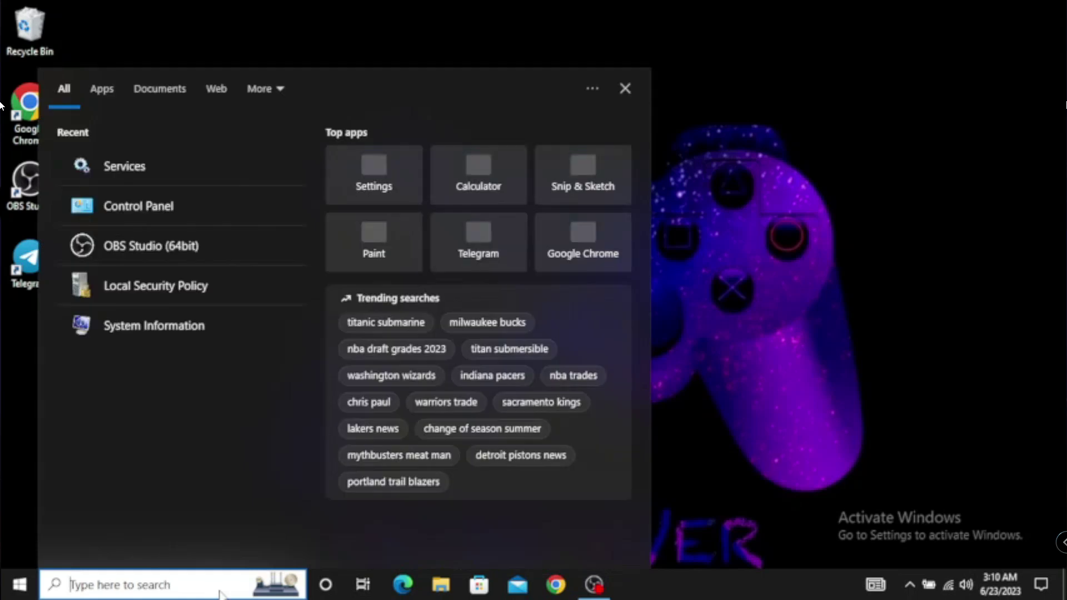
text(control)
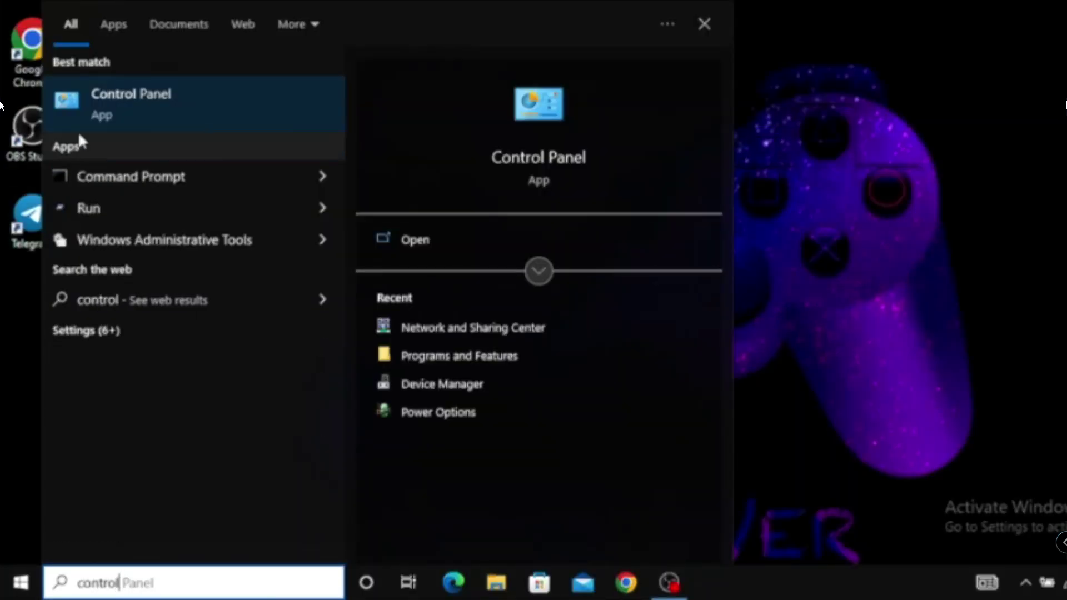
click(110, 106)
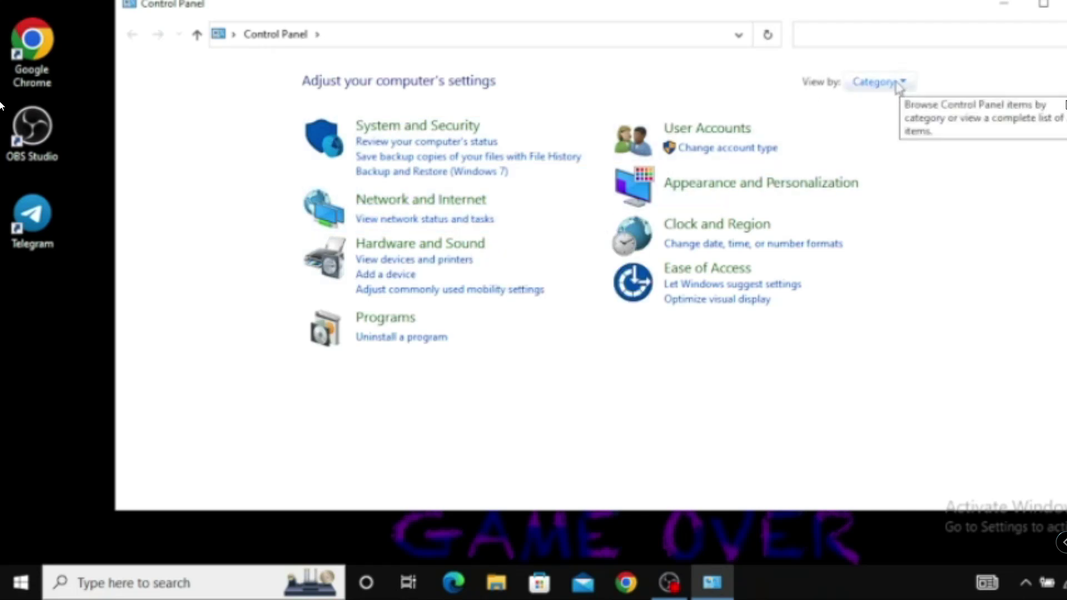
click(470, 200)
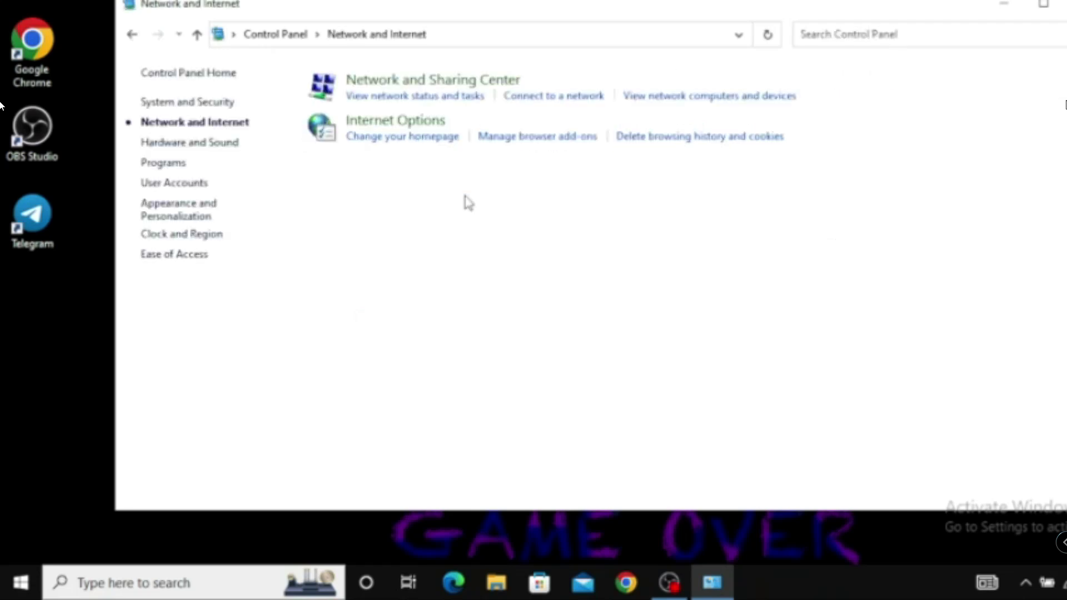
click(486, 85)
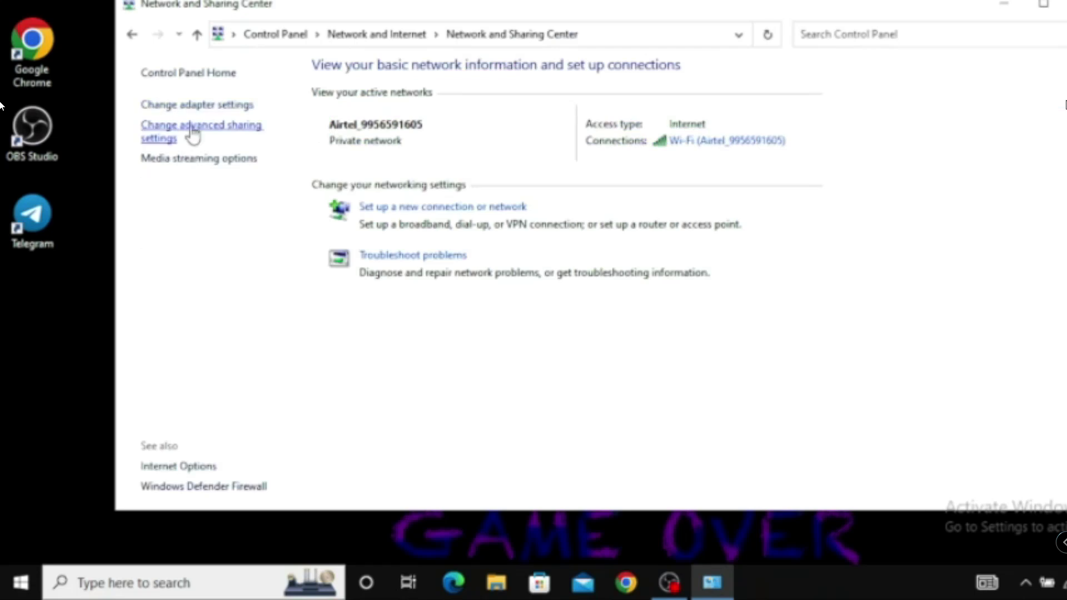
click(203, 132)
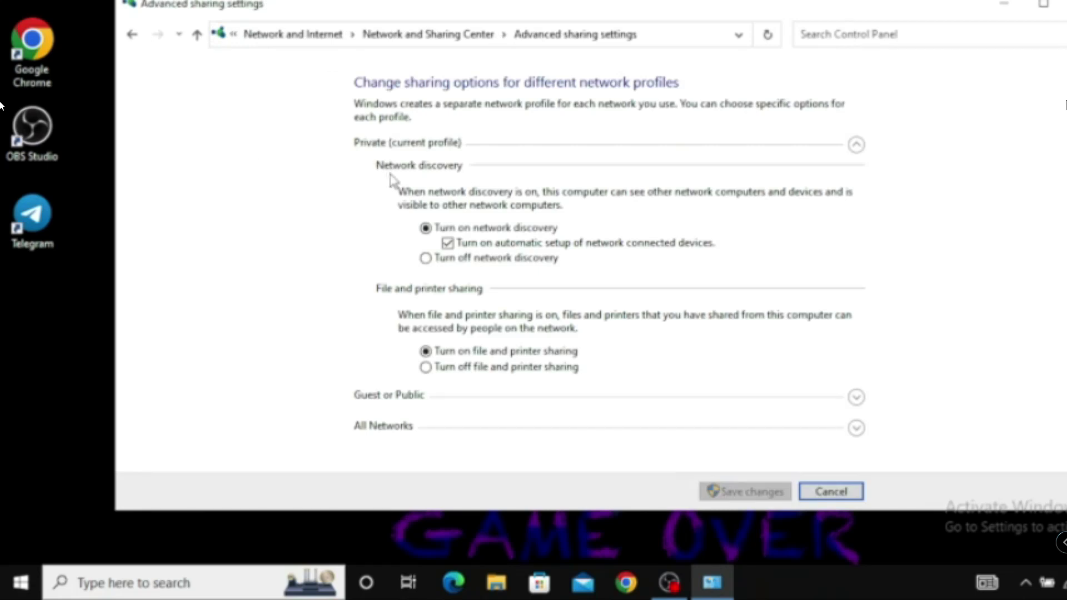
Expand the Private, Guest or Public and All Networks profiles and scroll through their options.
click(856, 144)
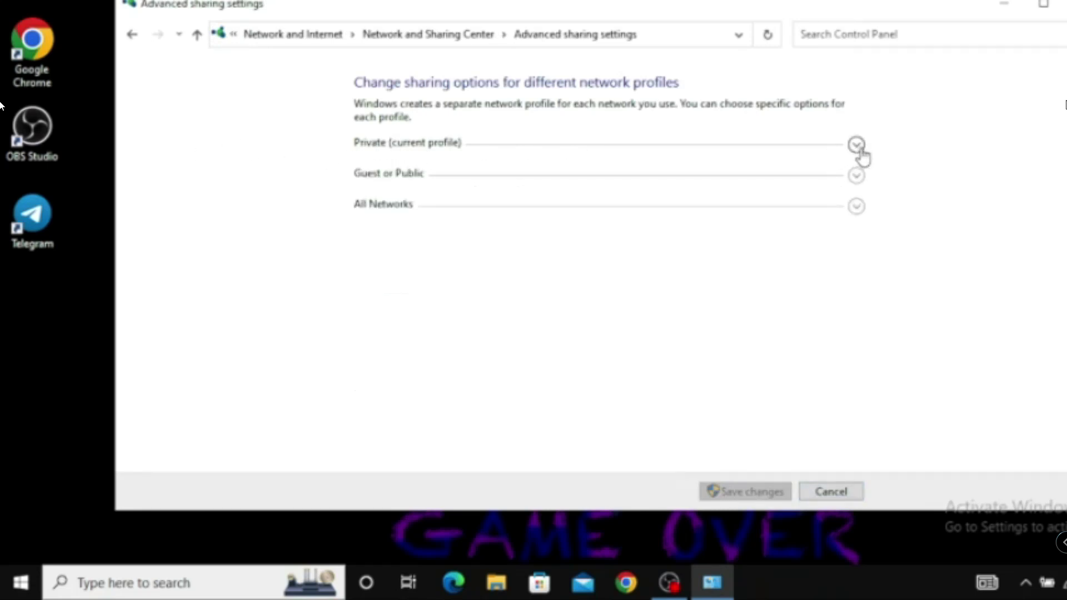
click(860, 150)
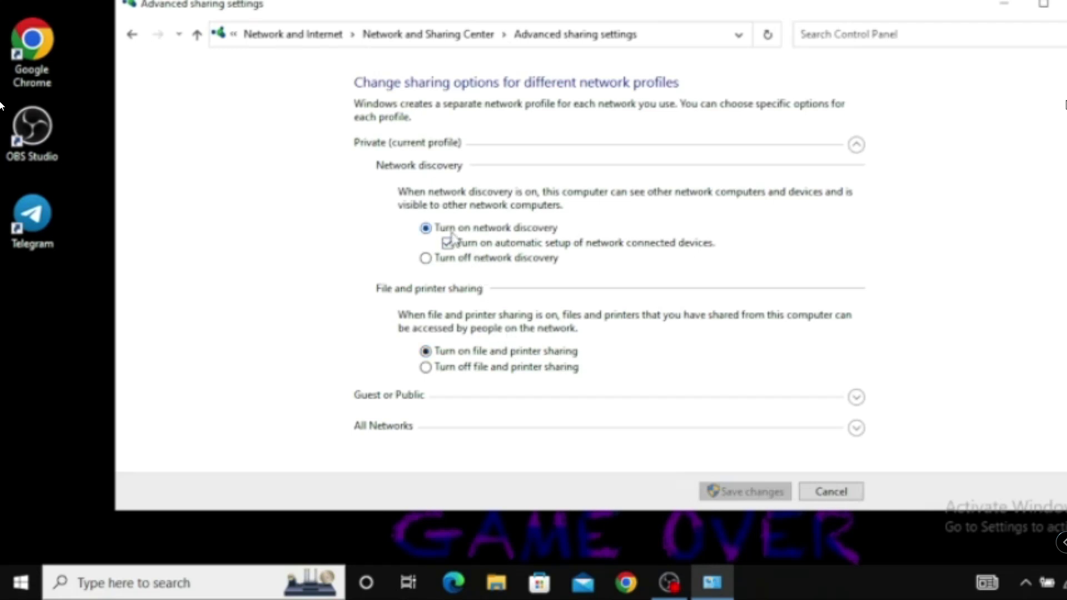
click(430, 399)
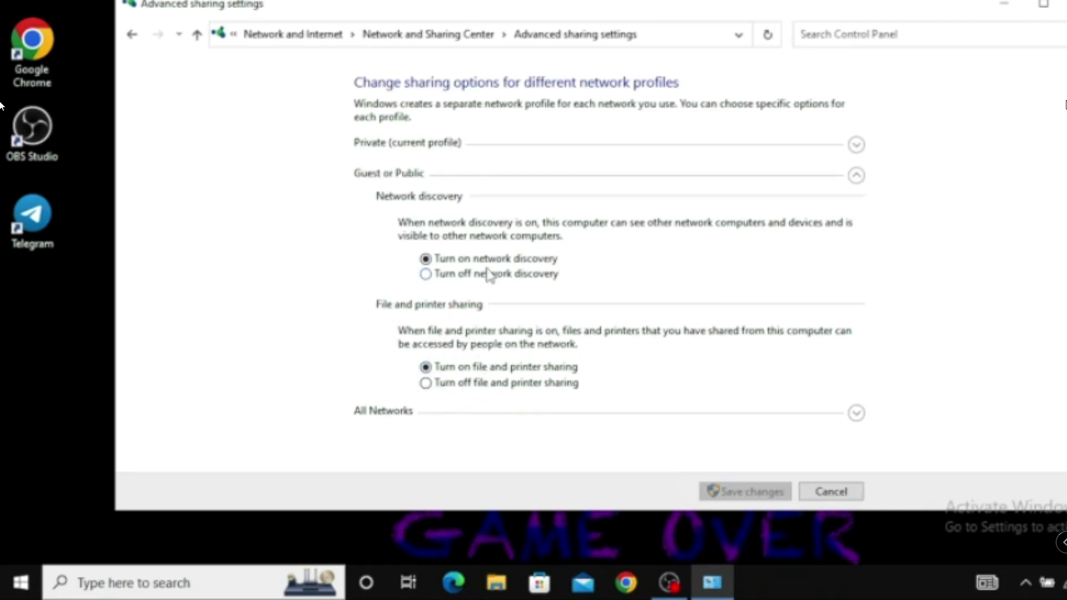
click(415, 421)
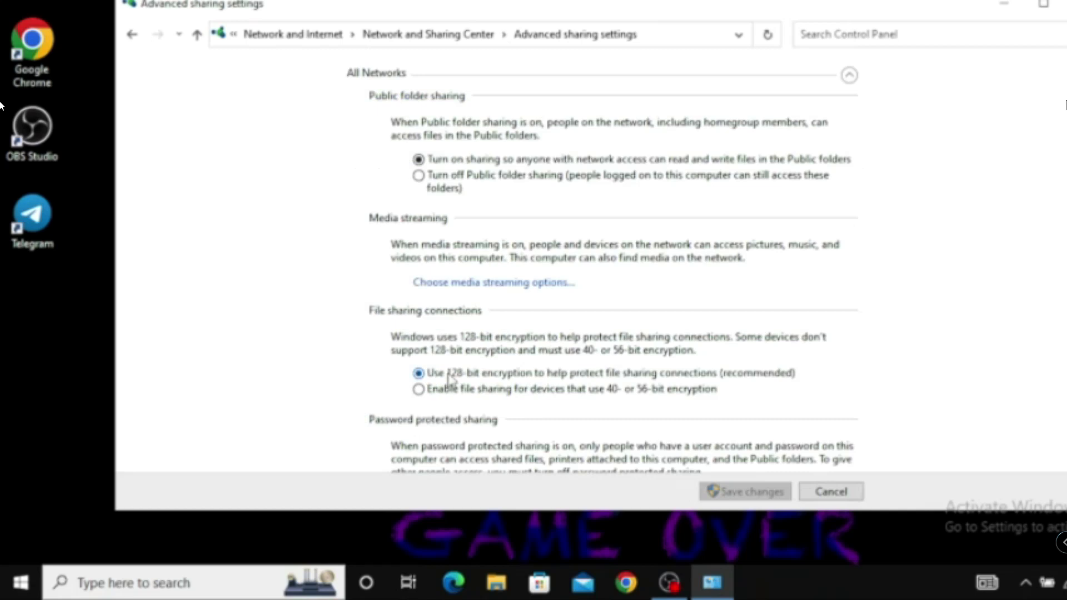
scroll(461, 350, down, 1)
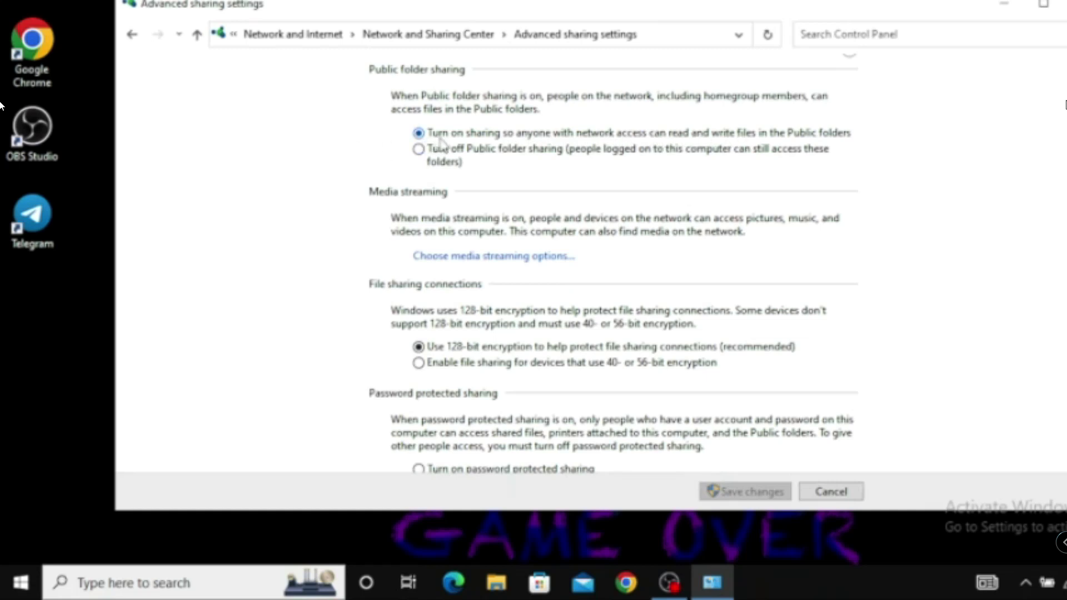
scroll(504, 219, down, 1)
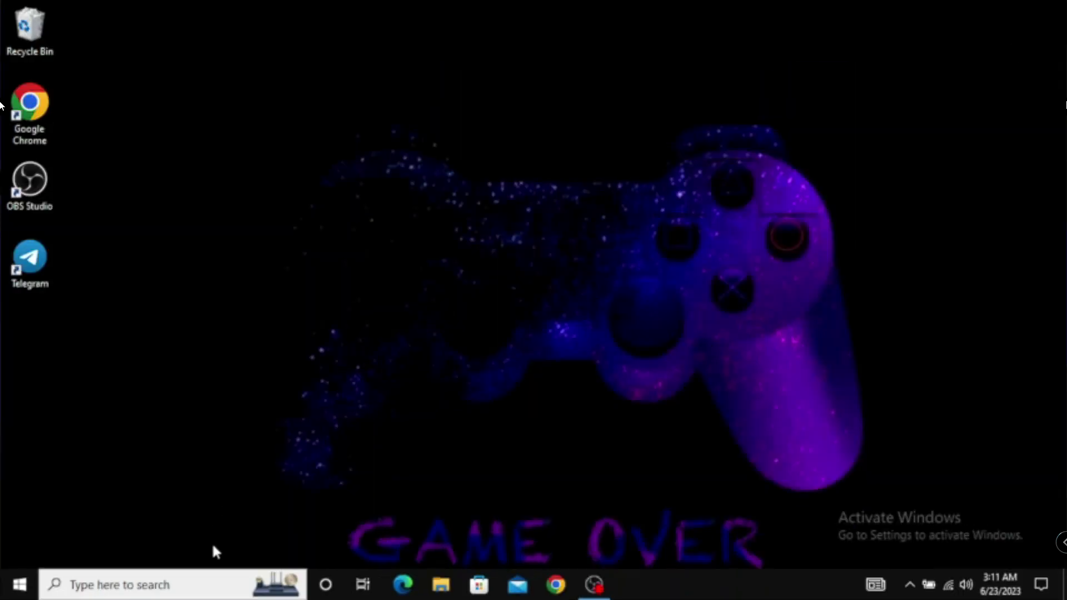
Launch Services via search and open the SSDP Discovery service's properties.
click(195, 584)
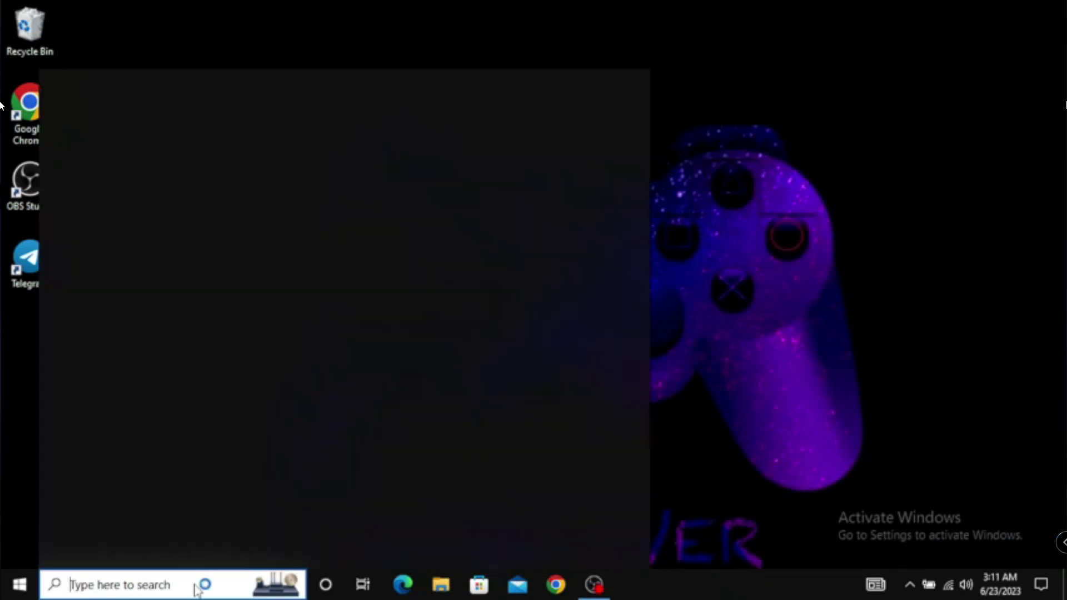
text(servi)
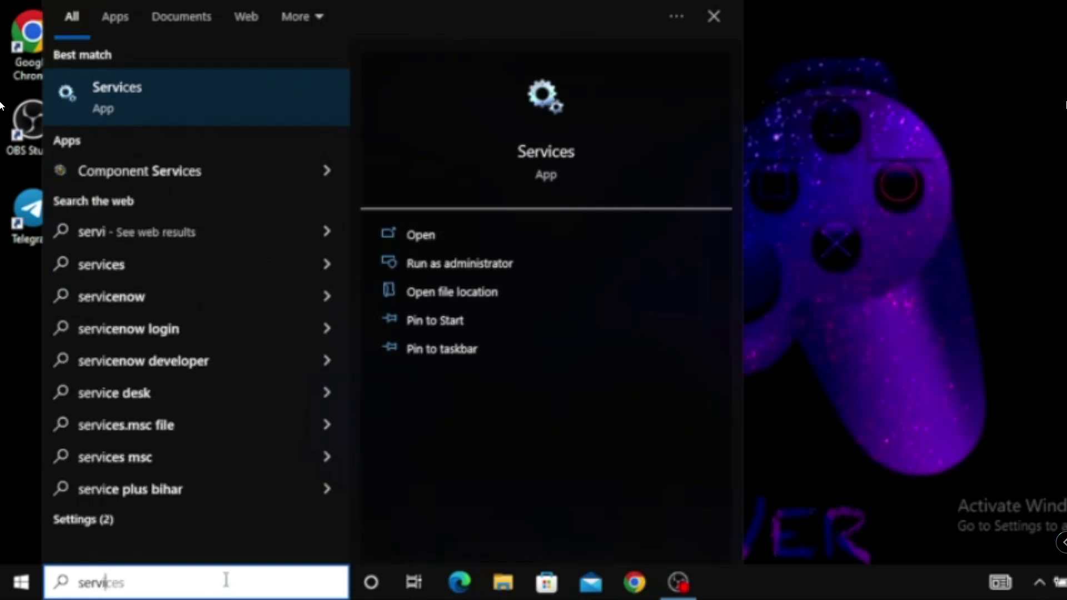
text(ces)
key(Return)
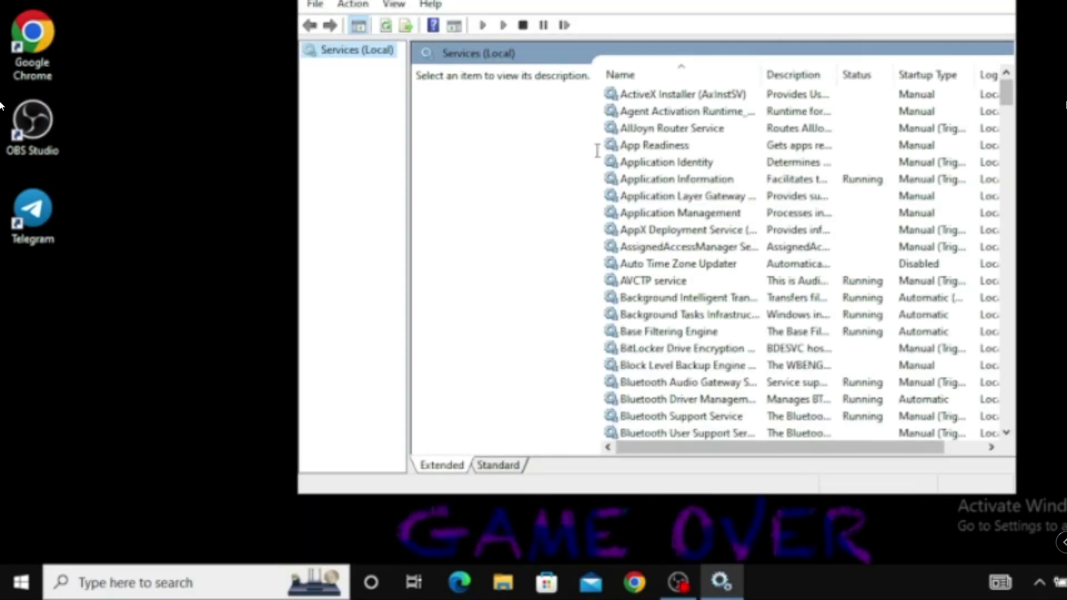
click(650, 213)
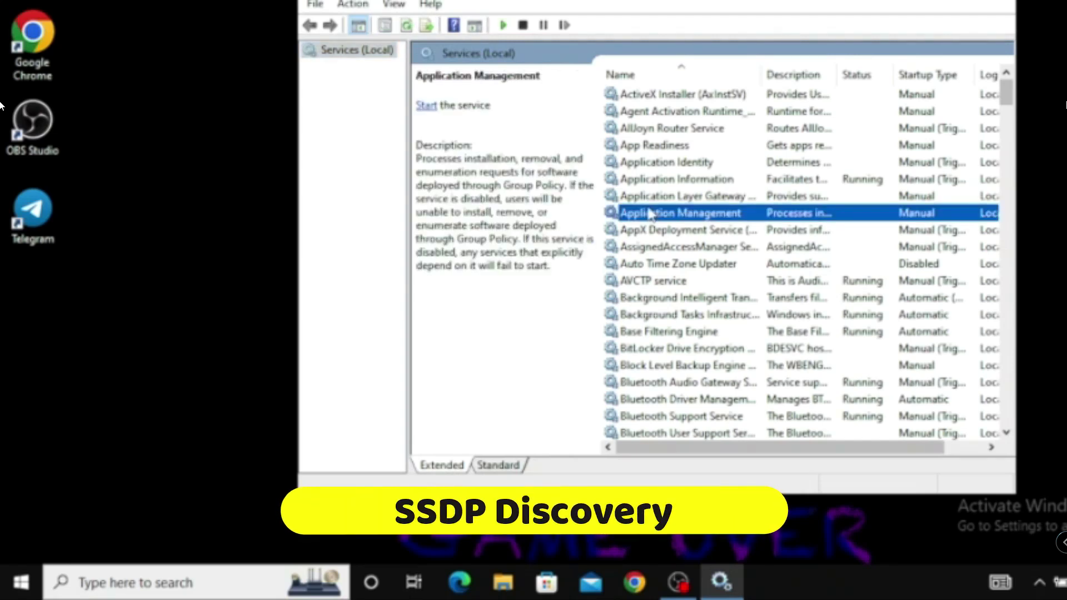
key(s)
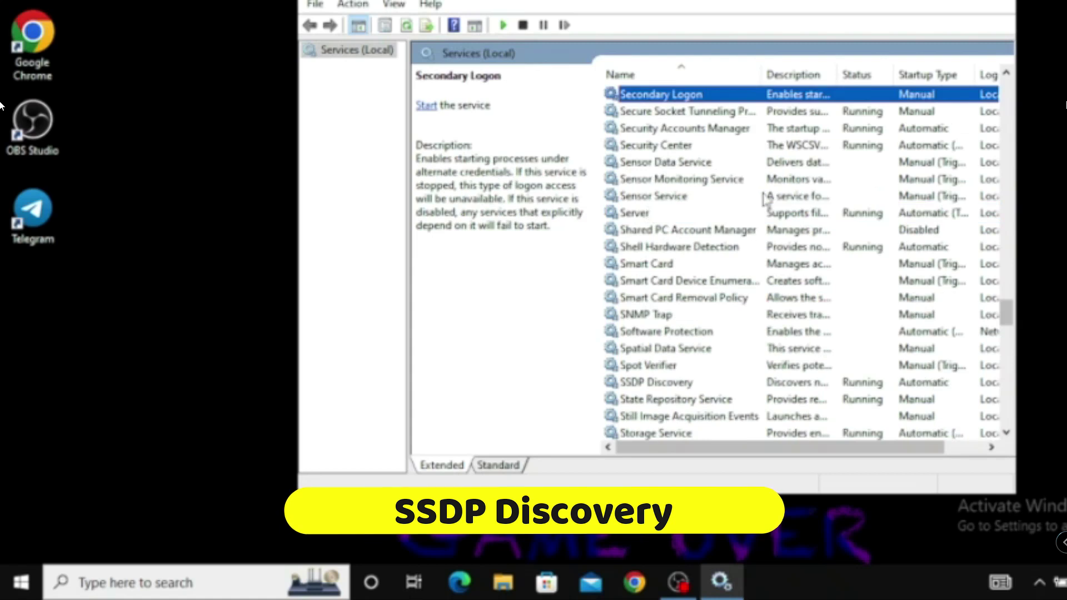
key(s)
scroll(725, 230, down, 2)
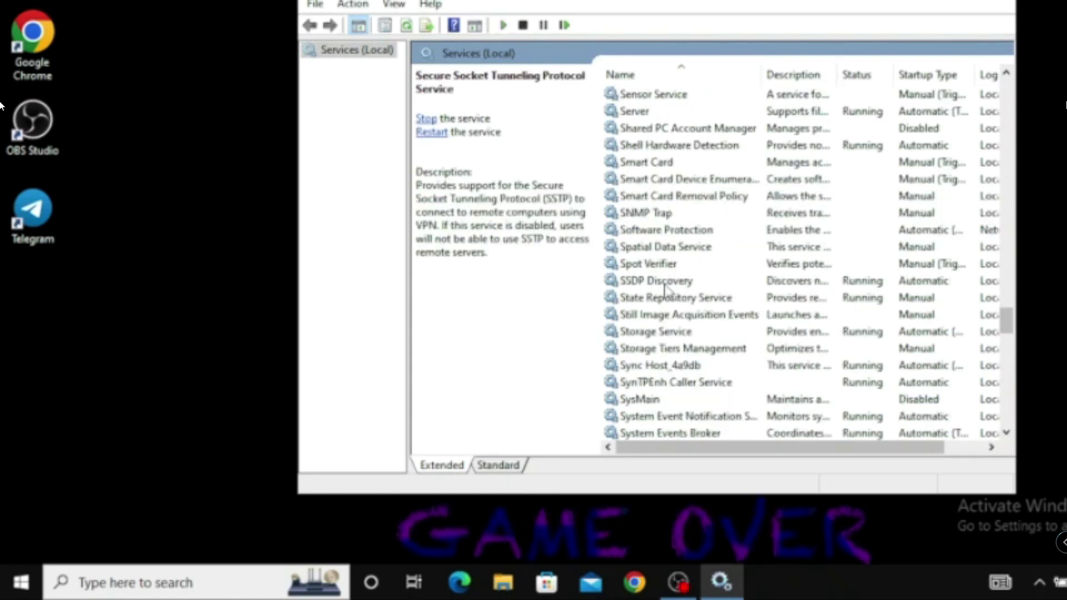
double_click(664, 283)
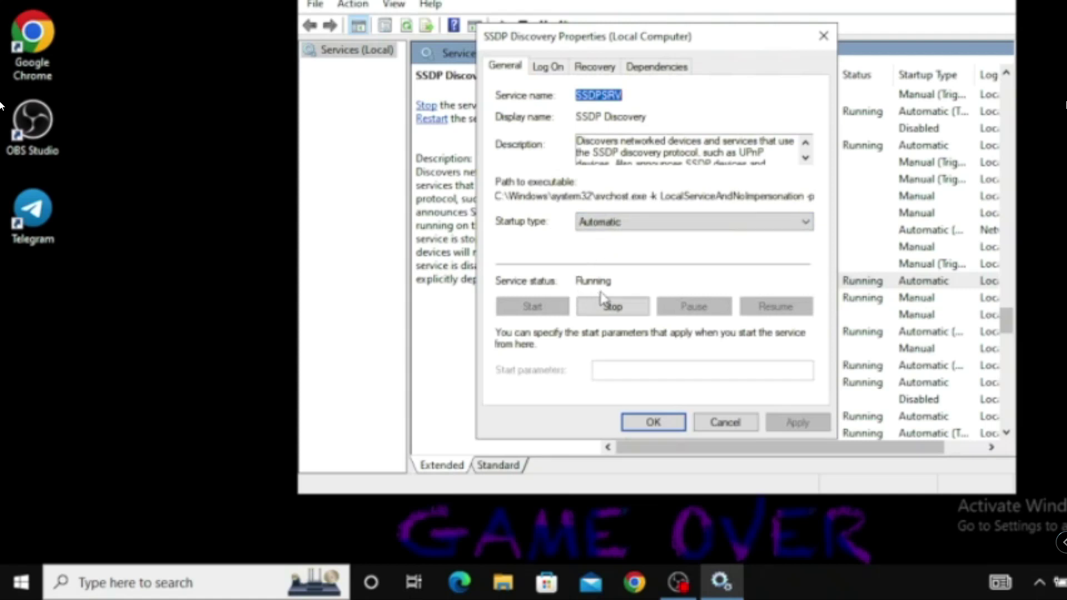
Set SSDP Discovery's startup type to Automatic and apply the change.
click(624, 228)
click(602, 248)
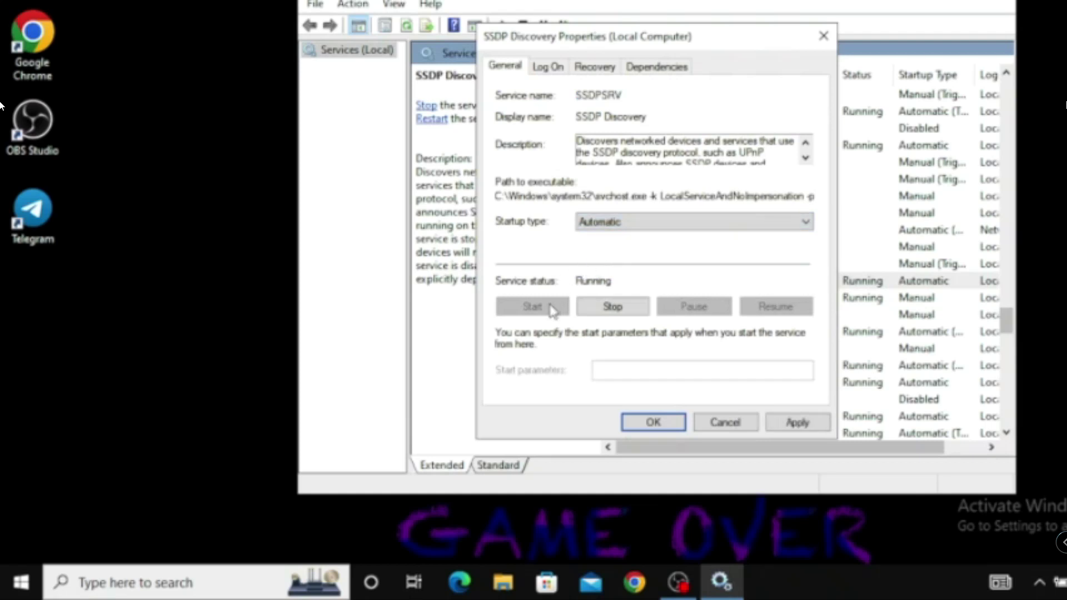
click(797, 421)
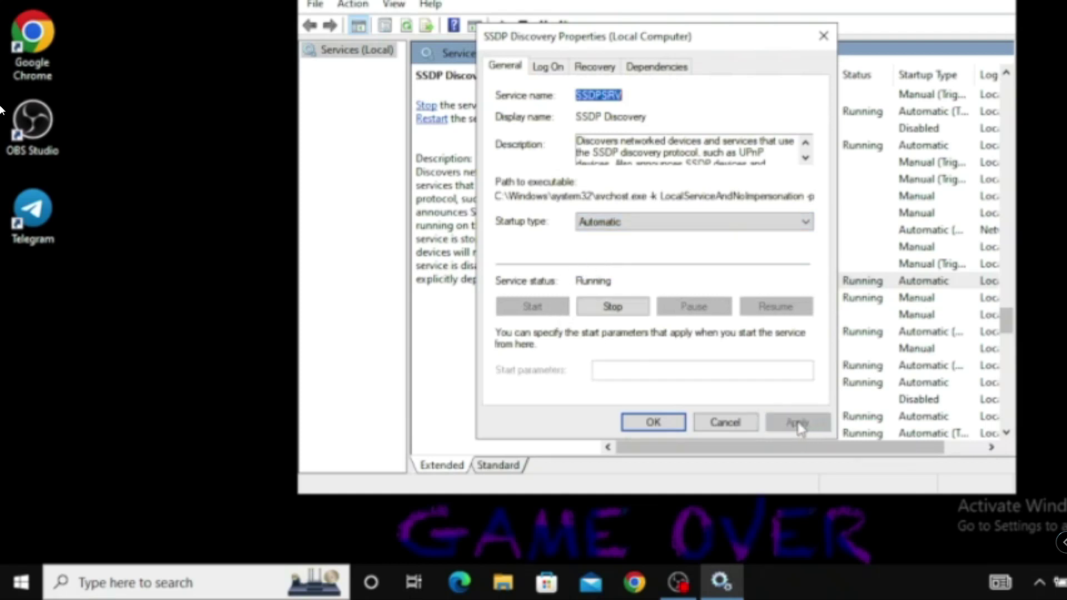
click(653, 423)
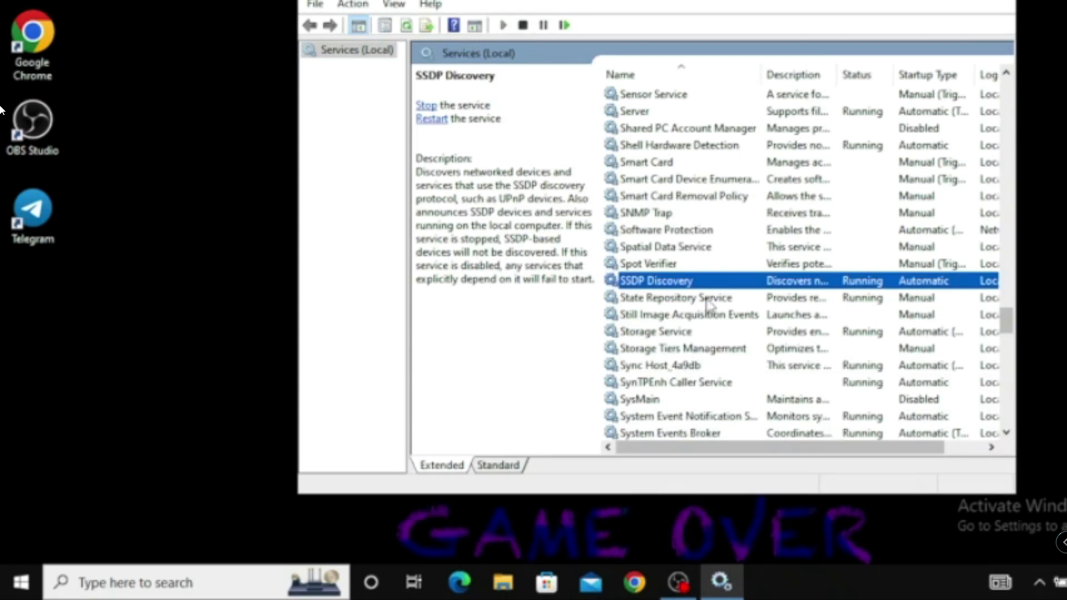
Check UPnP Device Host shows Automatic startup and Running status, then close its properties.
click(707, 300)
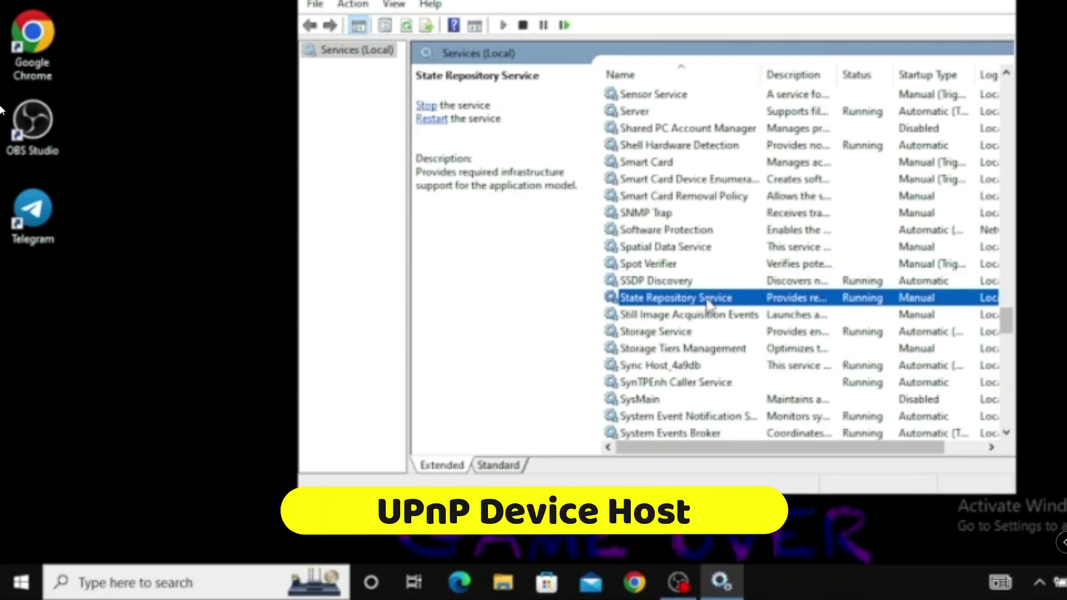
key(u)
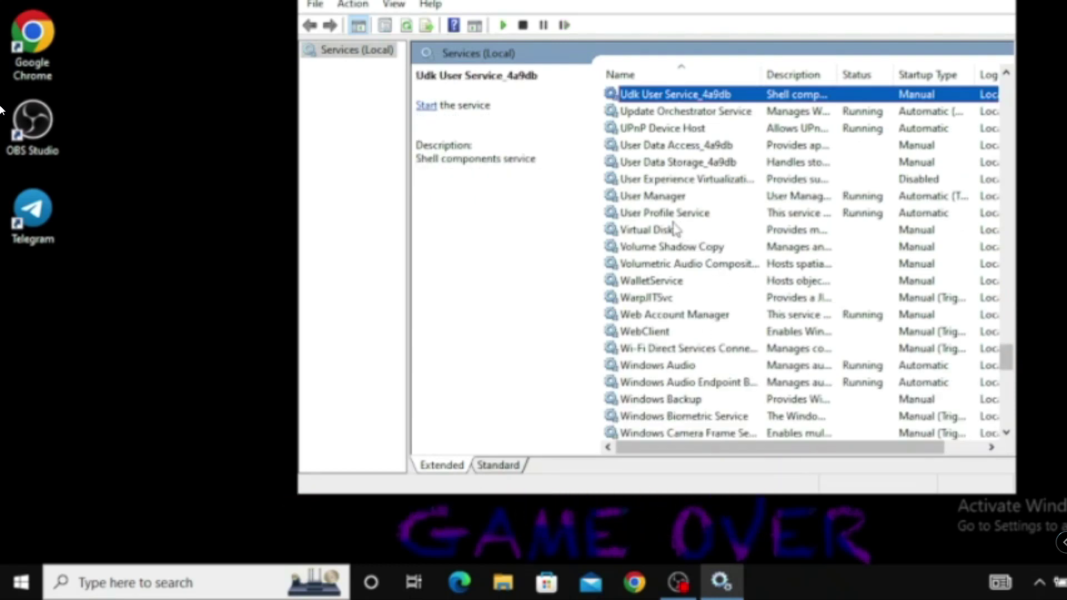
click(683, 129)
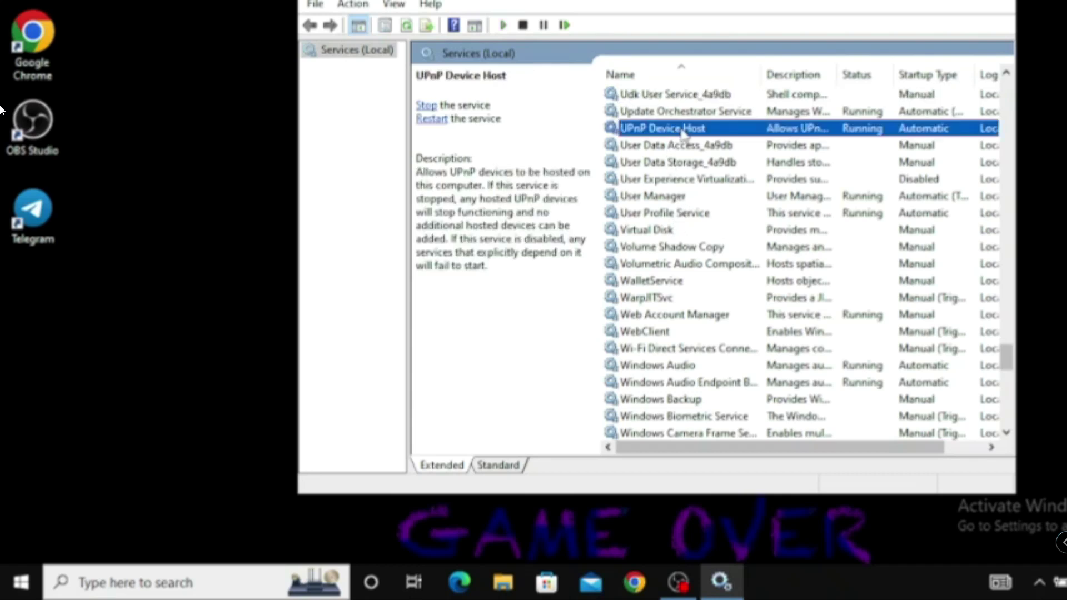
double_click(683, 130)
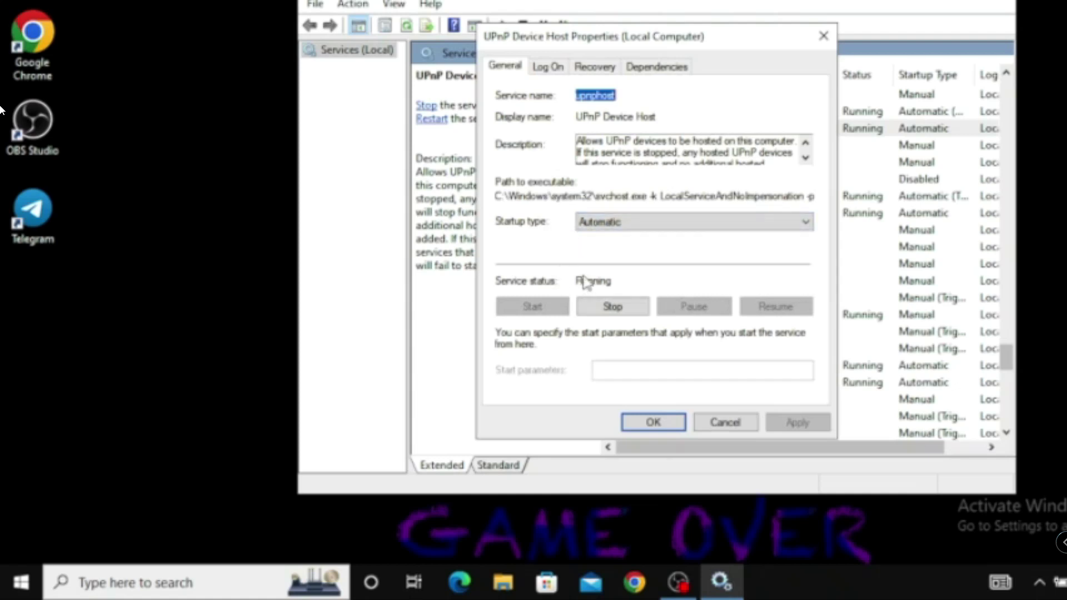
click(676, 426)
Verify Function Discovery Provider Host is set to Automatic and Running.
click(741, 235)
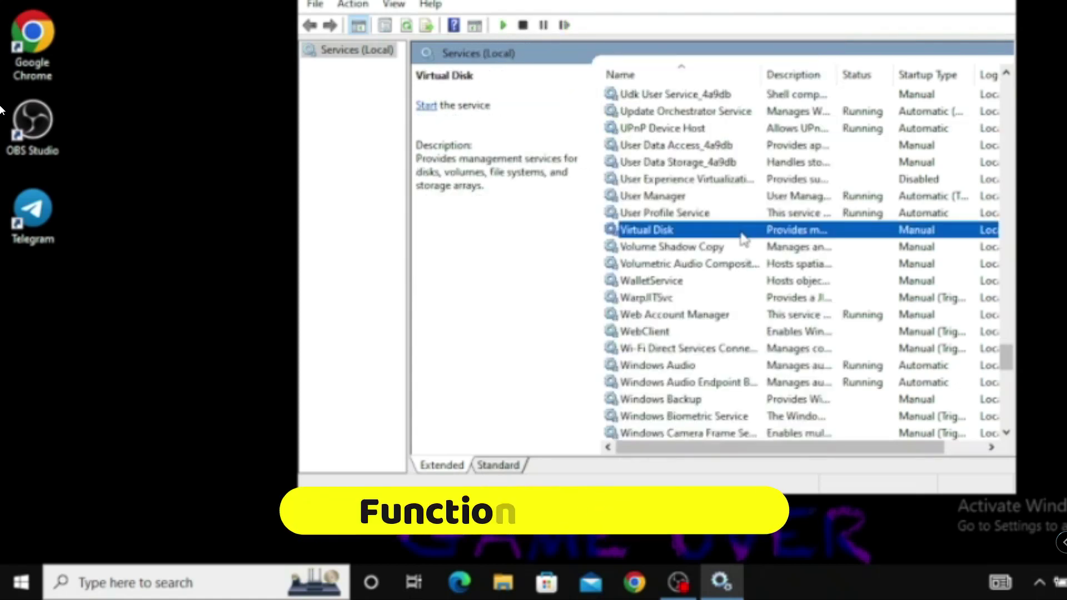
key(f)
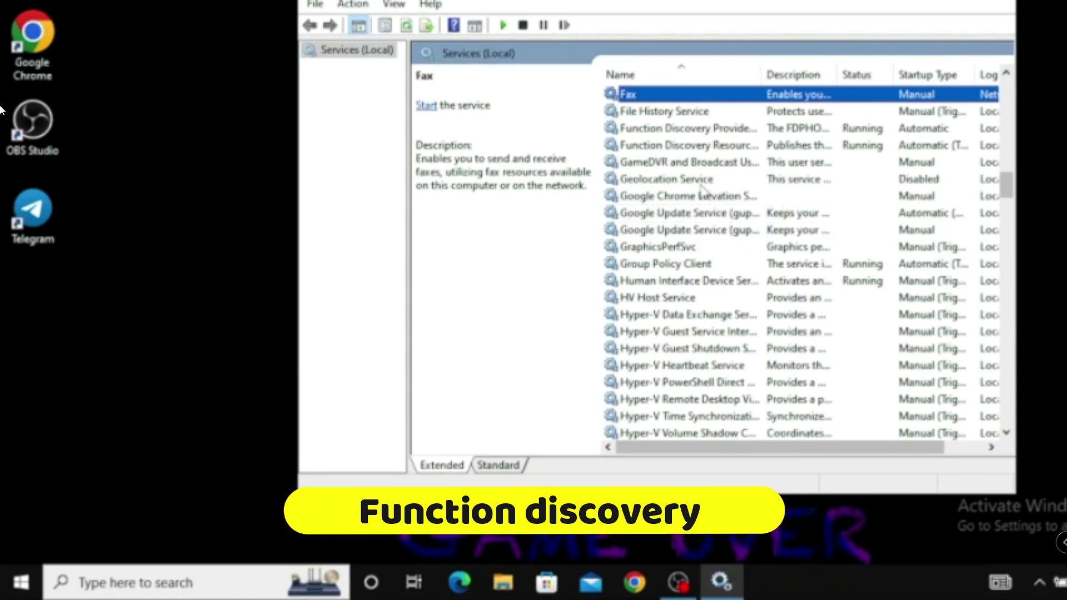
scroll(691, 176, down, 3)
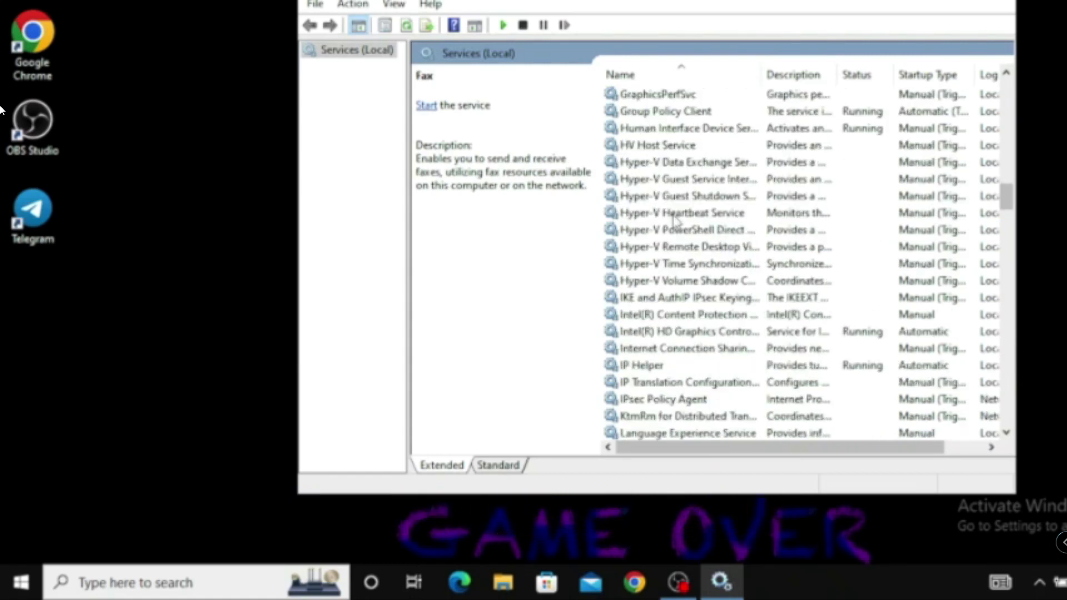
scroll(674, 218, up, 5)
click(673, 231)
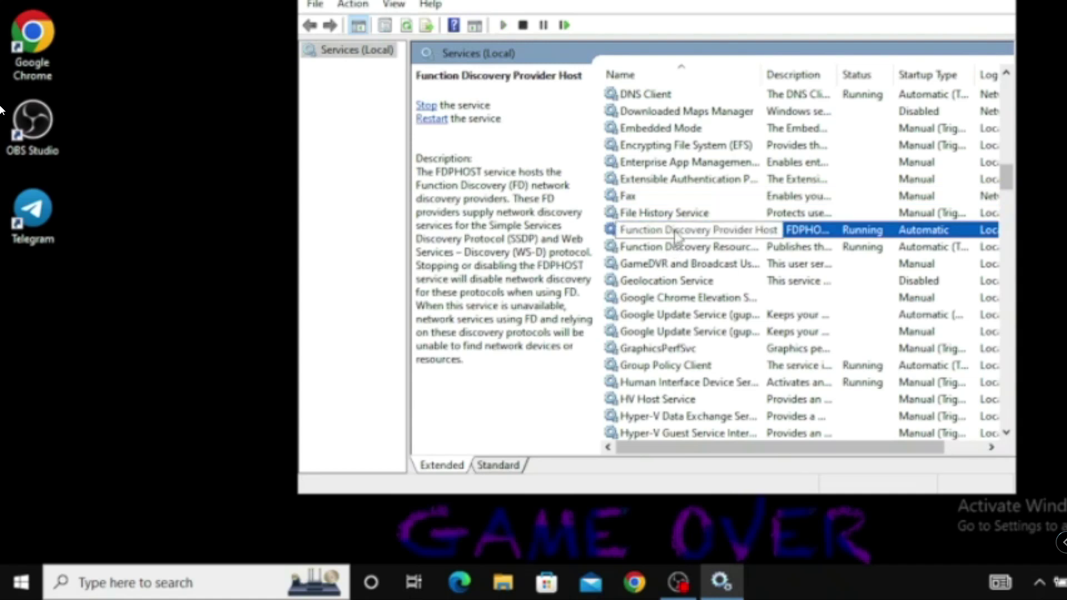
double_click(675, 236)
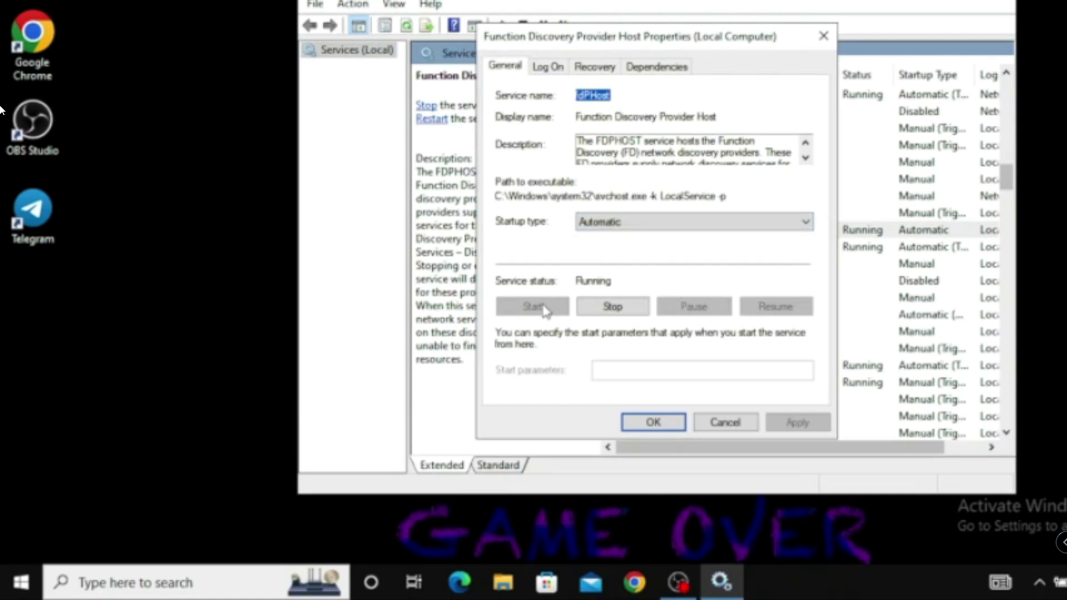
click(656, 422)
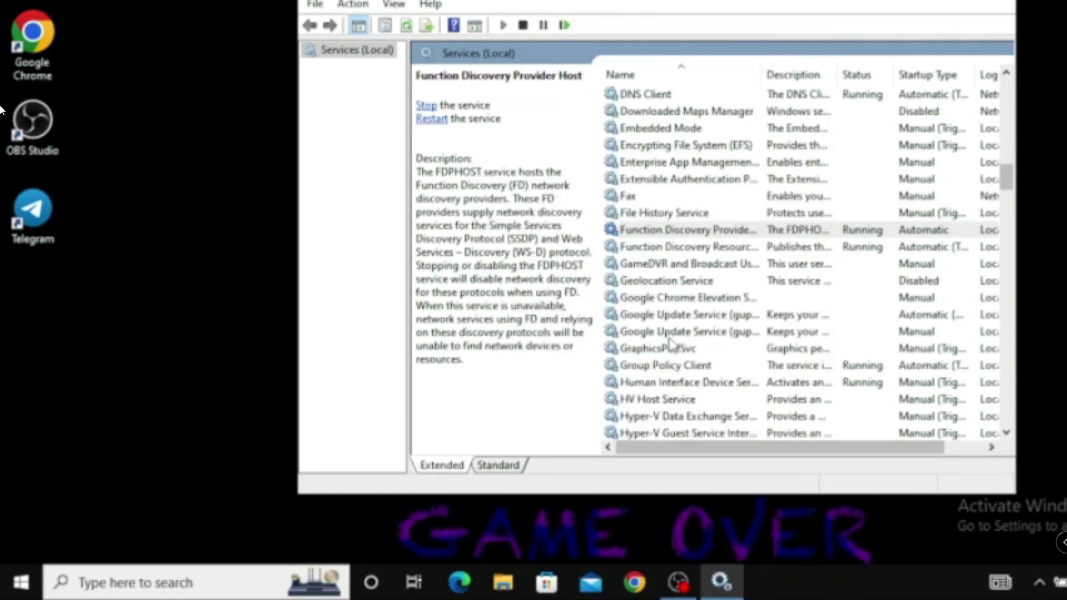
Verify Function Discovery Resource Publication is also Automatic and Running.
double_click(689, 248)
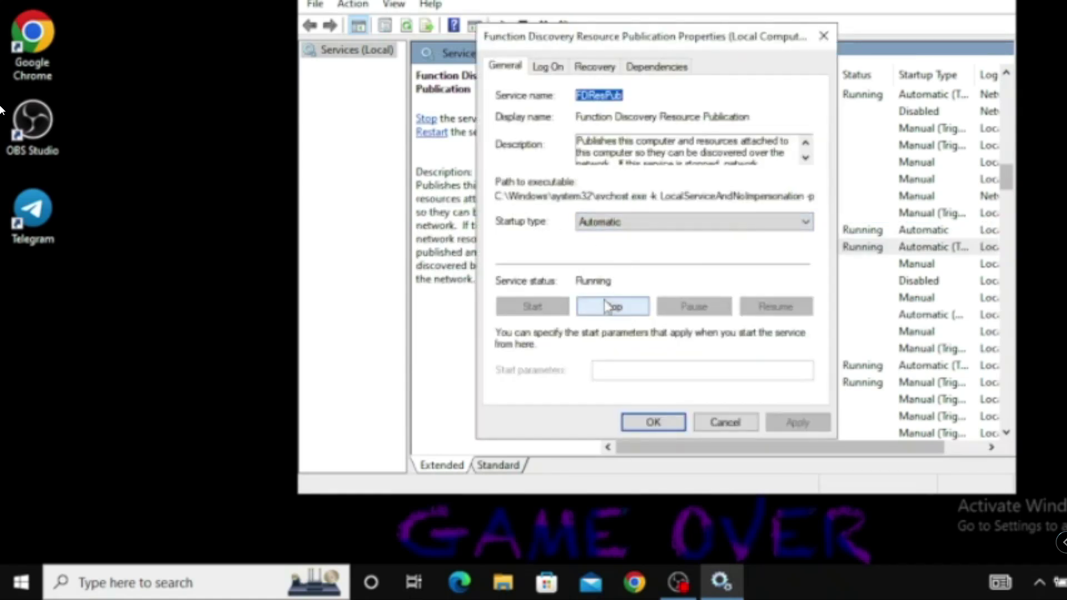
click(652, 422)
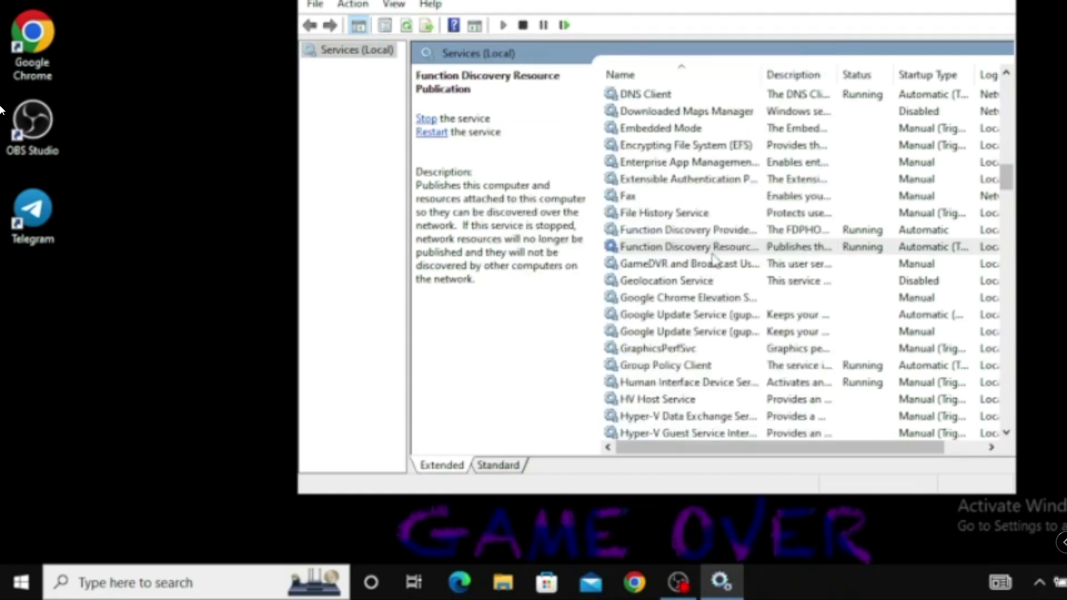
click(713, 252)
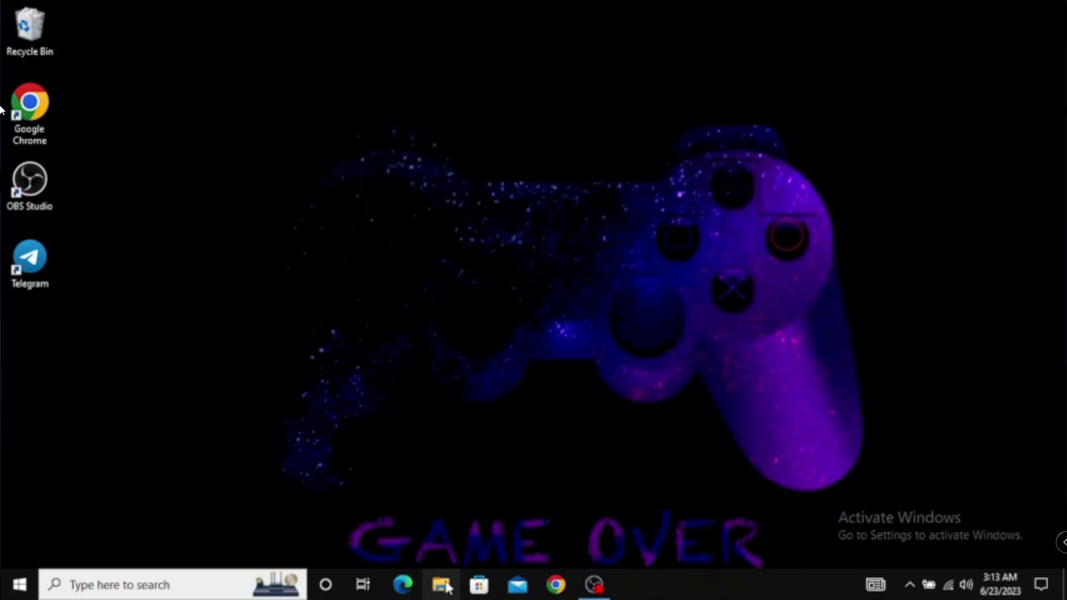
Open File Explorer and create a new folder named 'Shared Folder' in Documents.
click(445, 586)
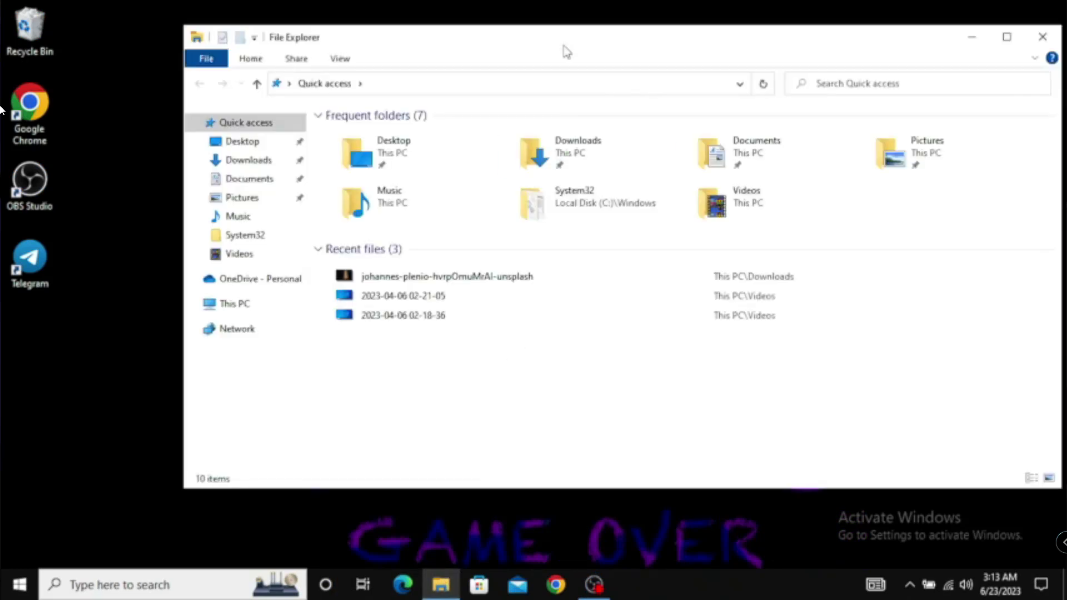
mouse_move(564, 42)
mouse_down()
mouse_move(547, 58)
mouse_move(566, 49)
mouse_up()
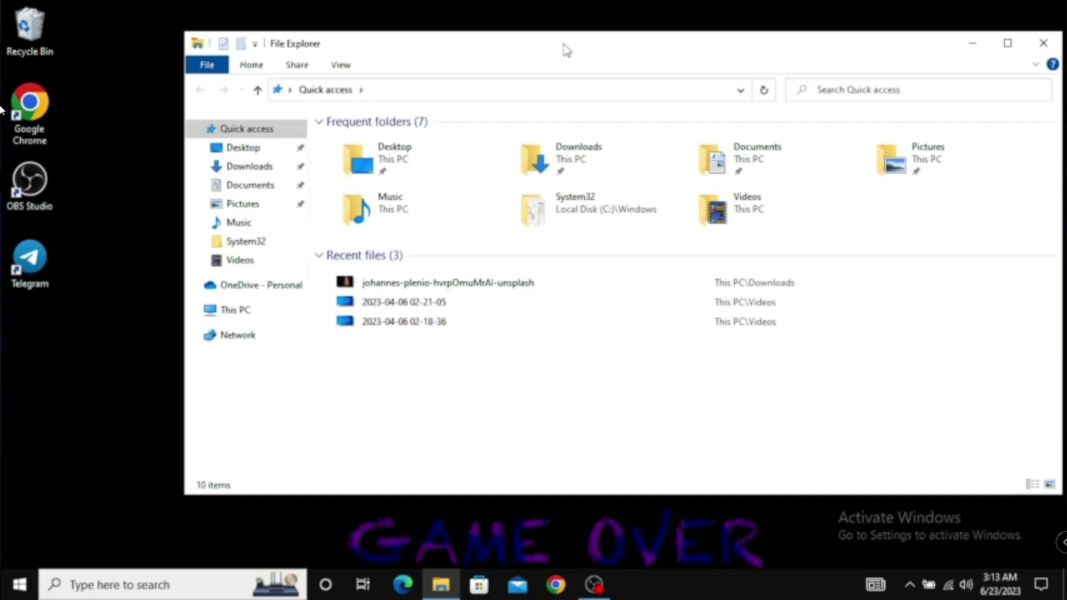
click(253, 188)
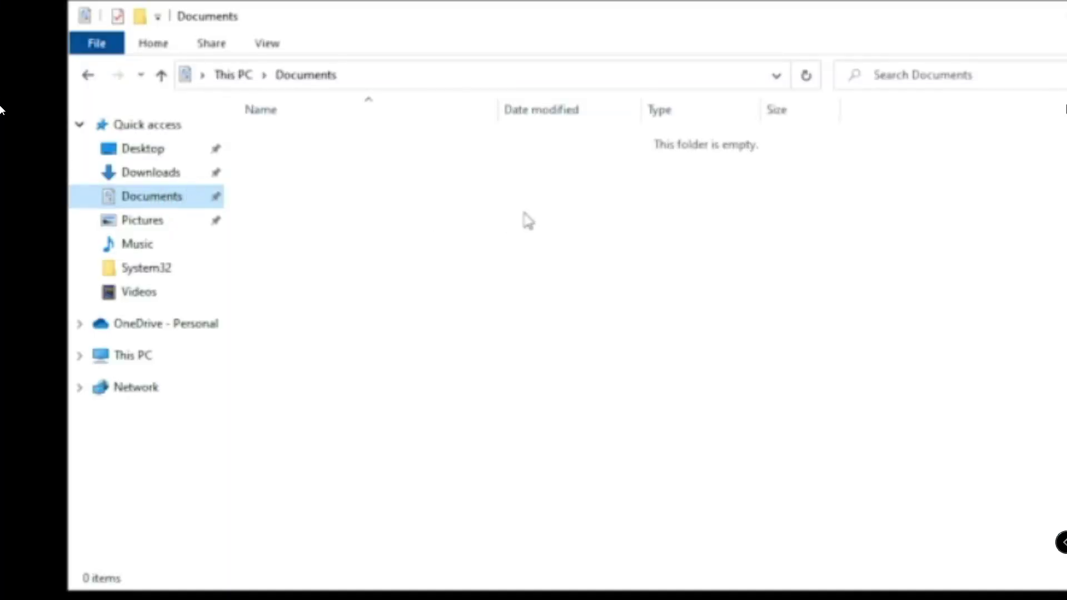
right_click(511, 212)
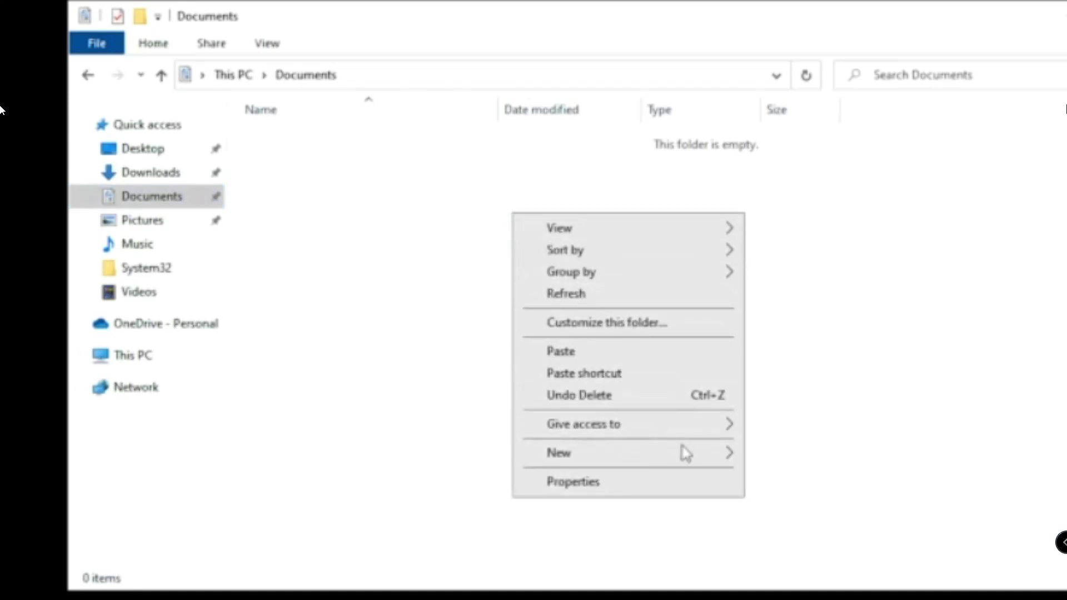
mouse_move(709, 452)
click(828, 461)
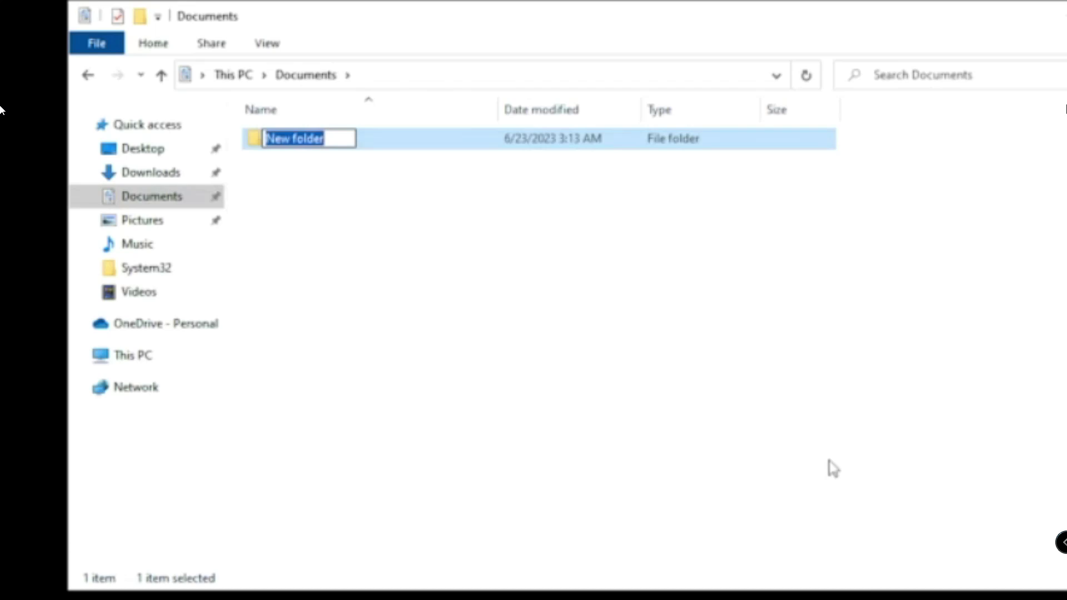
text(Shared Folde)
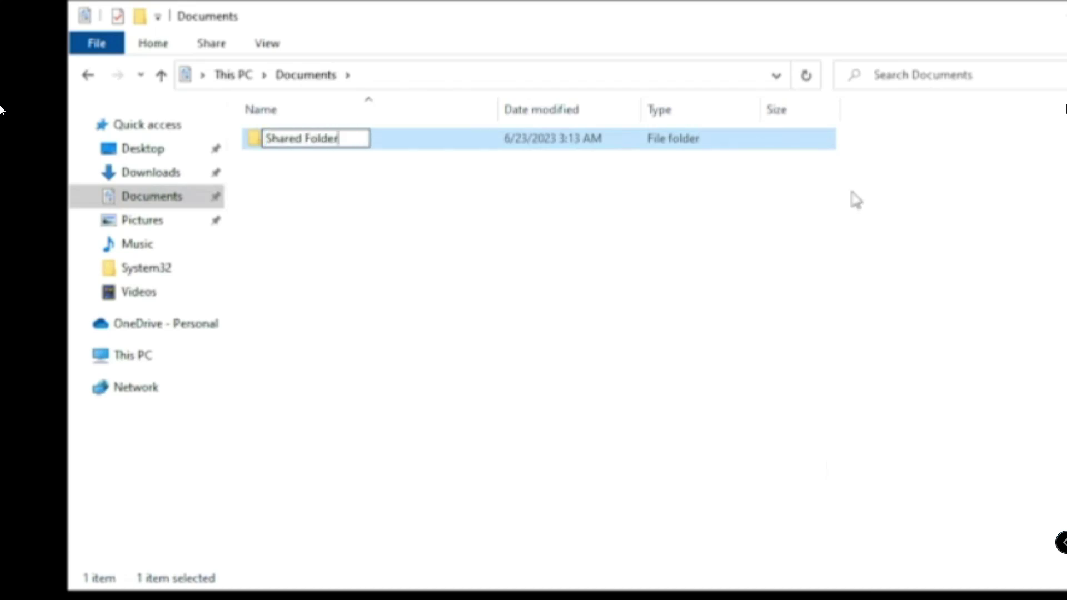
key(Return)
click(341, 412)
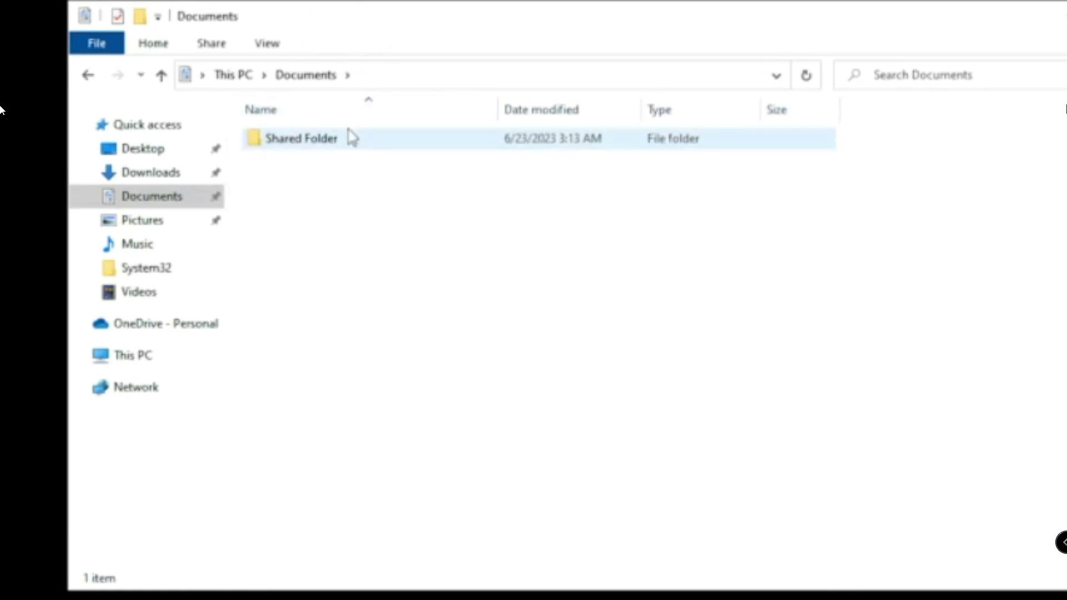
Copy both images from Downloads into Documents' Shared Folder, then return to Documents.
click(151, 176)
click(288, 183)
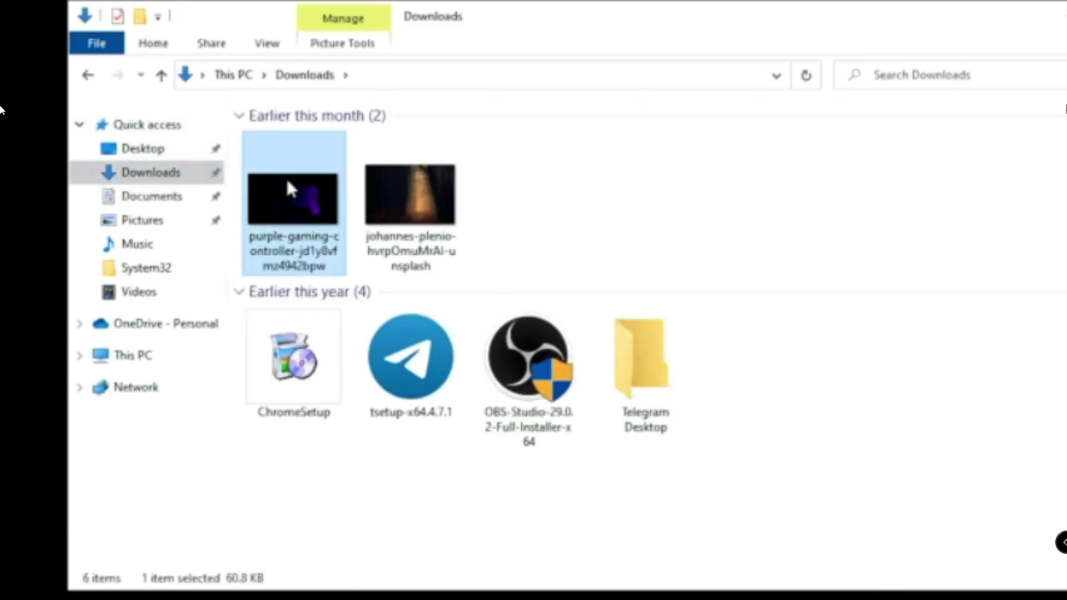
ctrl+click(402, 199)
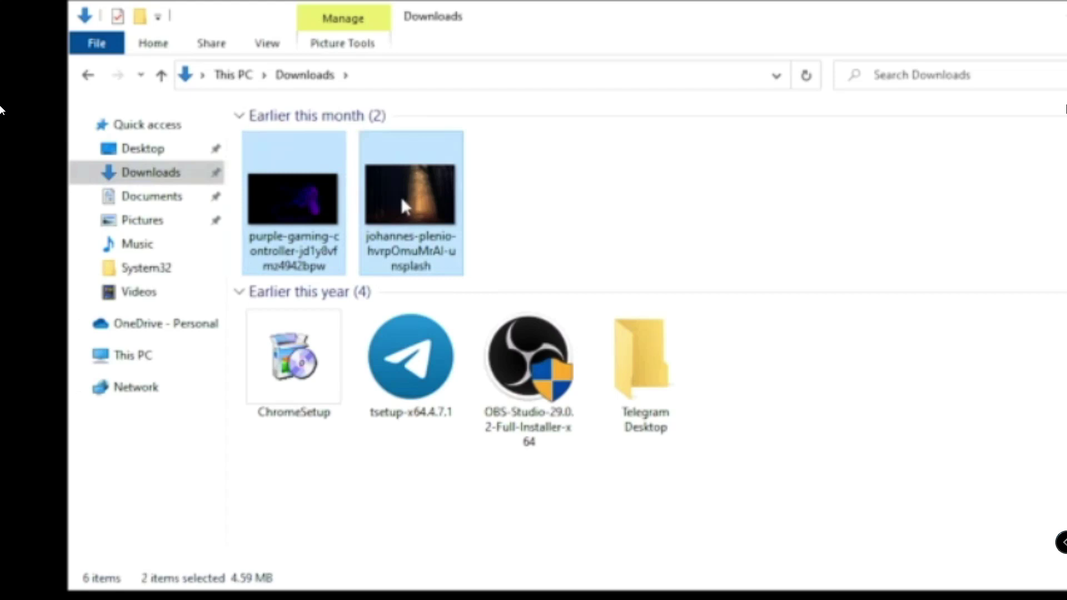
click(91, 76)
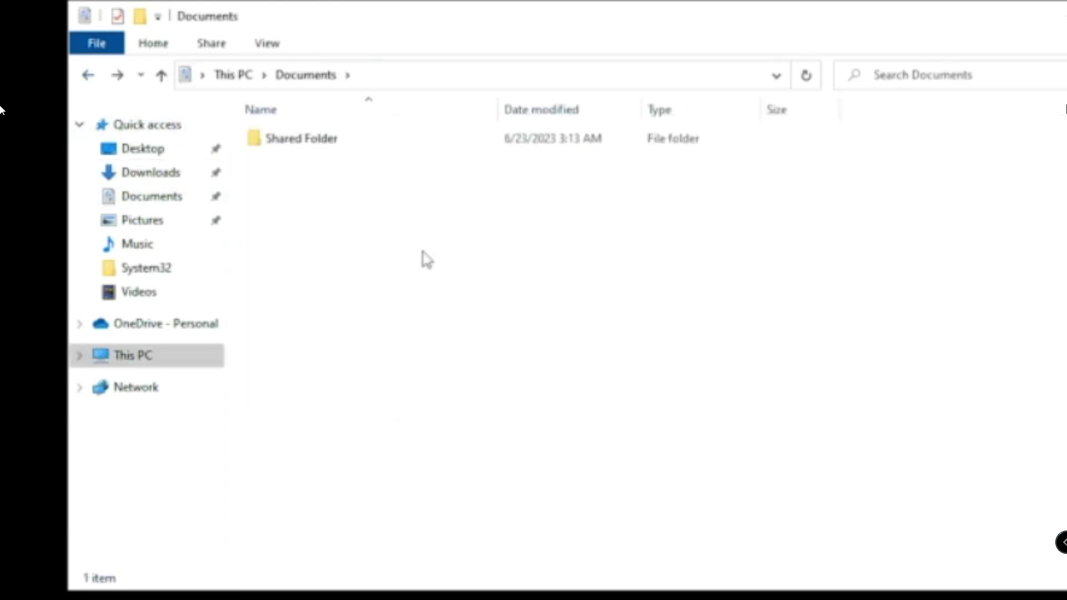
double_click(341, 143)
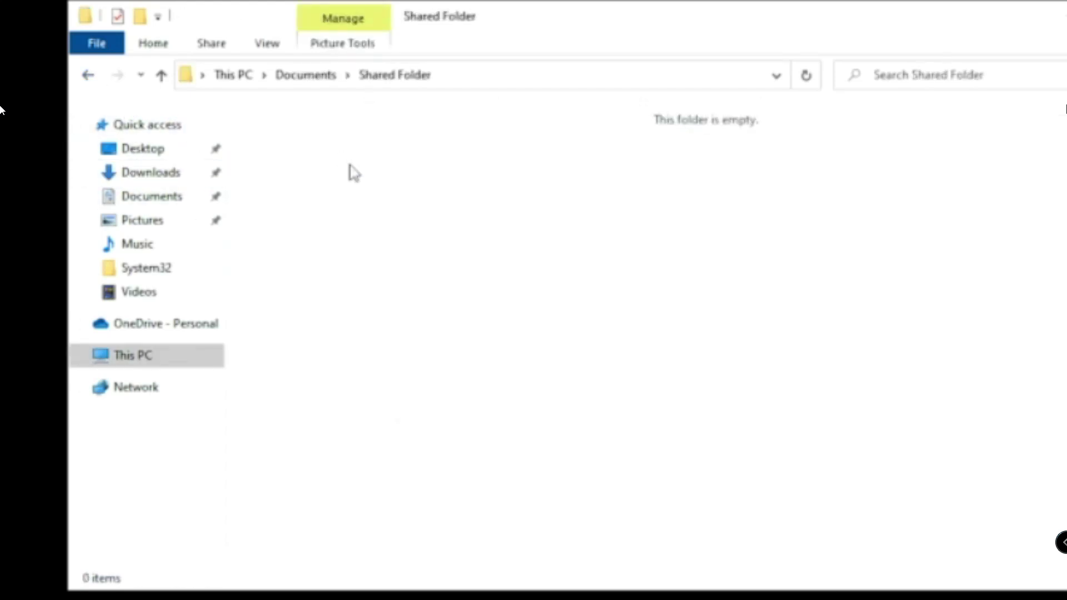
key(ctrl+v)
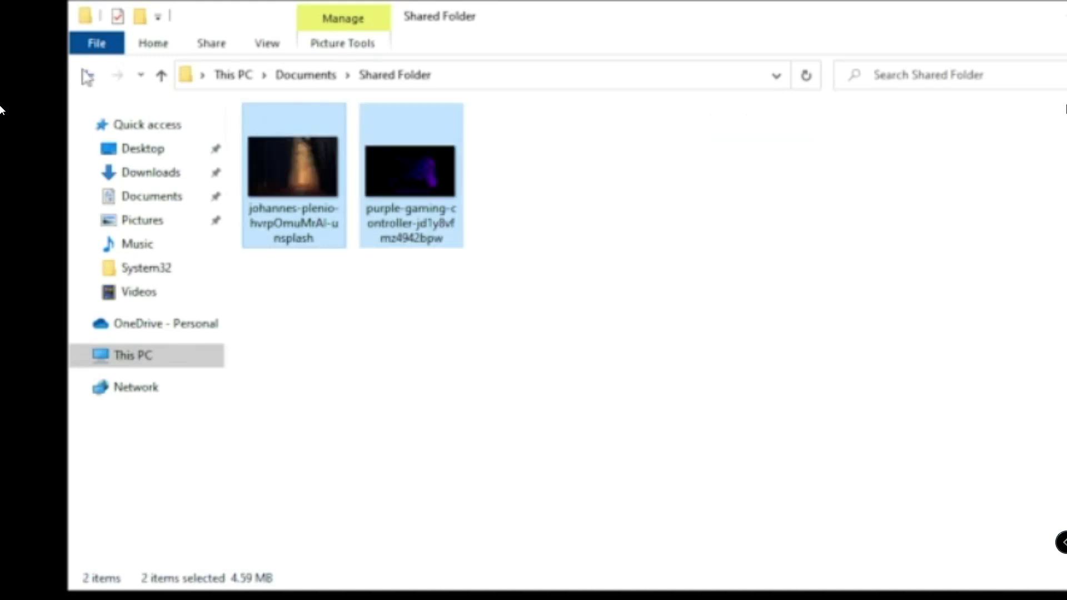
click(87, 77)
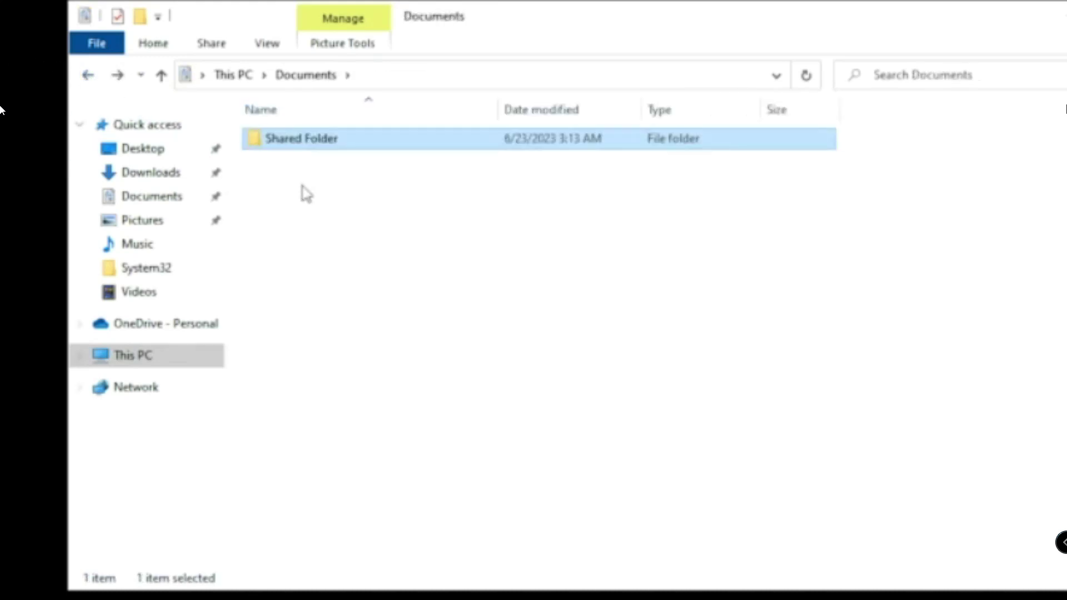
Open Shared Folder's Properties dialog on the Sharing tab.
right_click(321, 147)
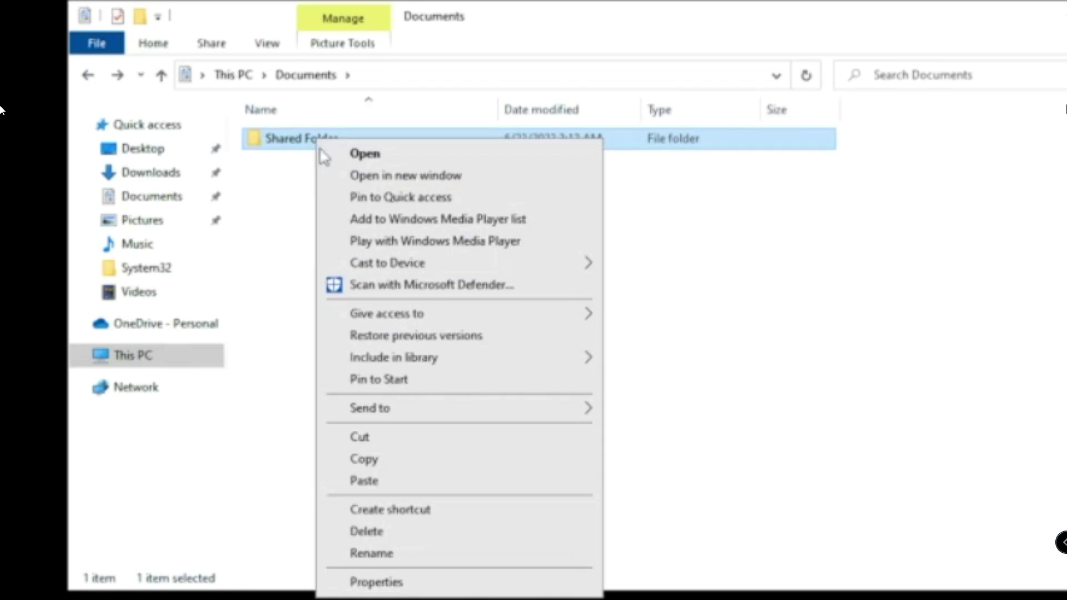
click(400, 582)
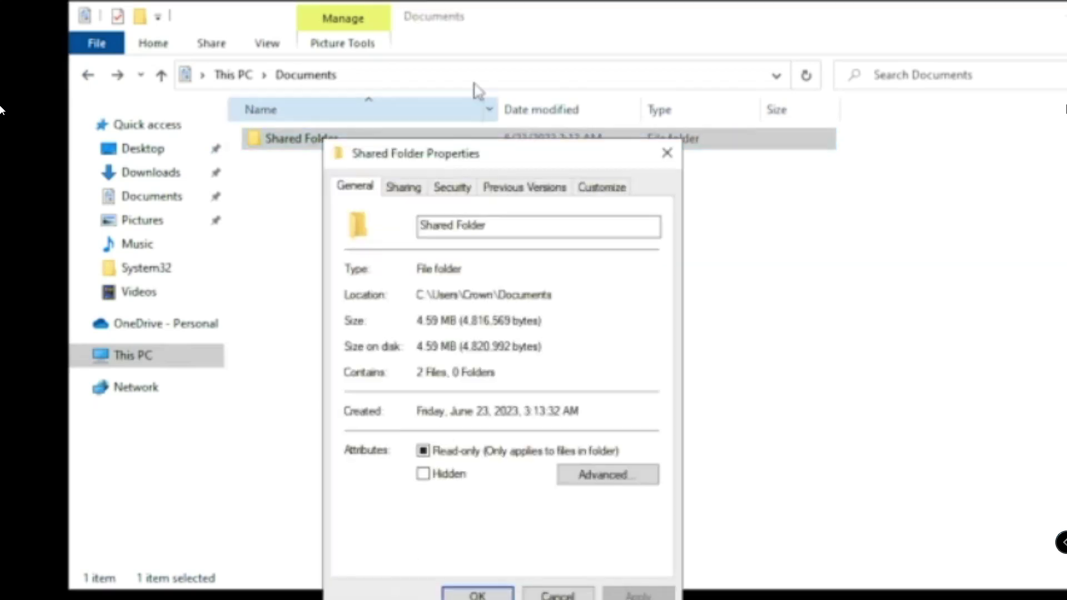
drag(492, 153, 560, 81)
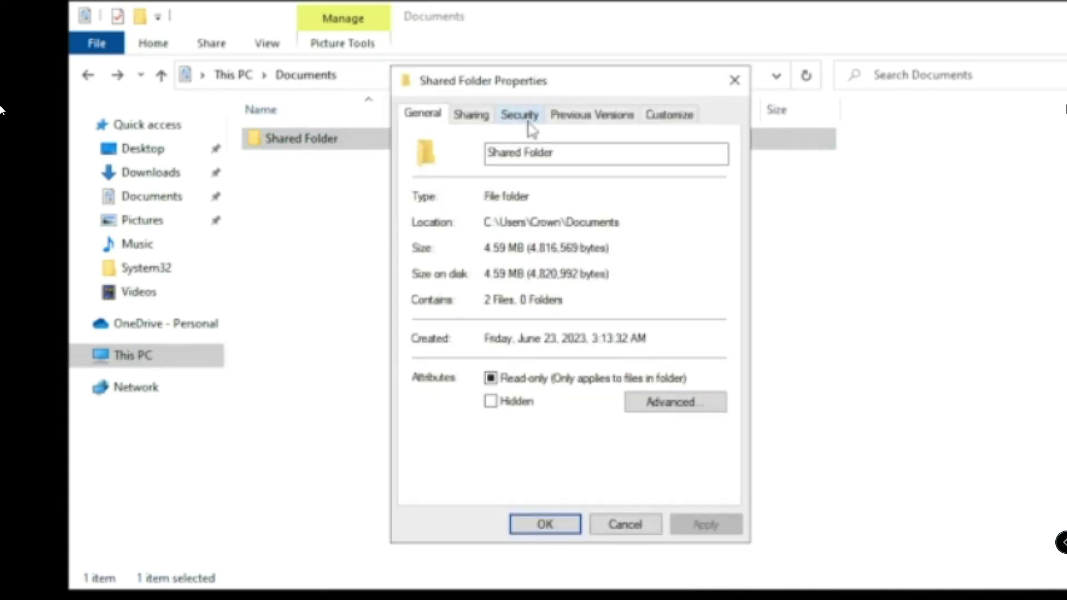
click(472, 116)
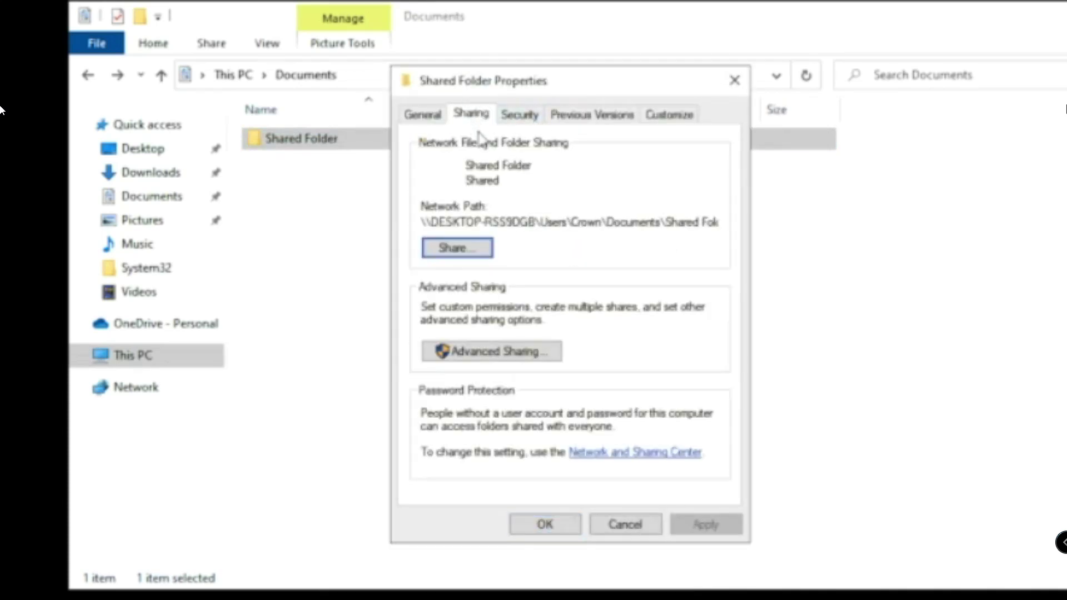
Enable 'Share this folder' in Advanced Sharing and allow Everyone Full Control permission.
click(486, 356)
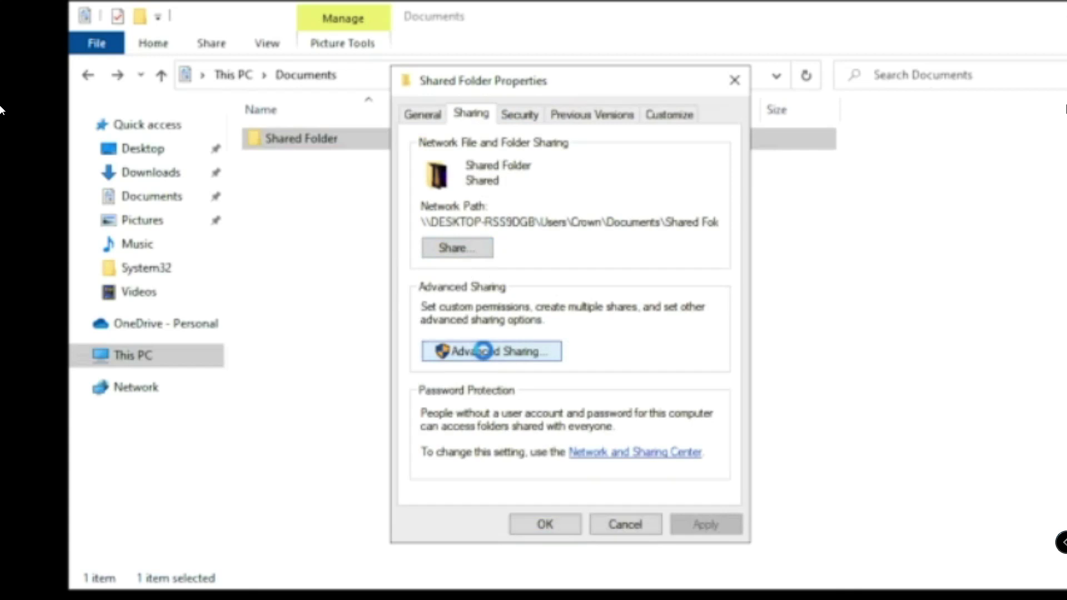
click(420, 149)
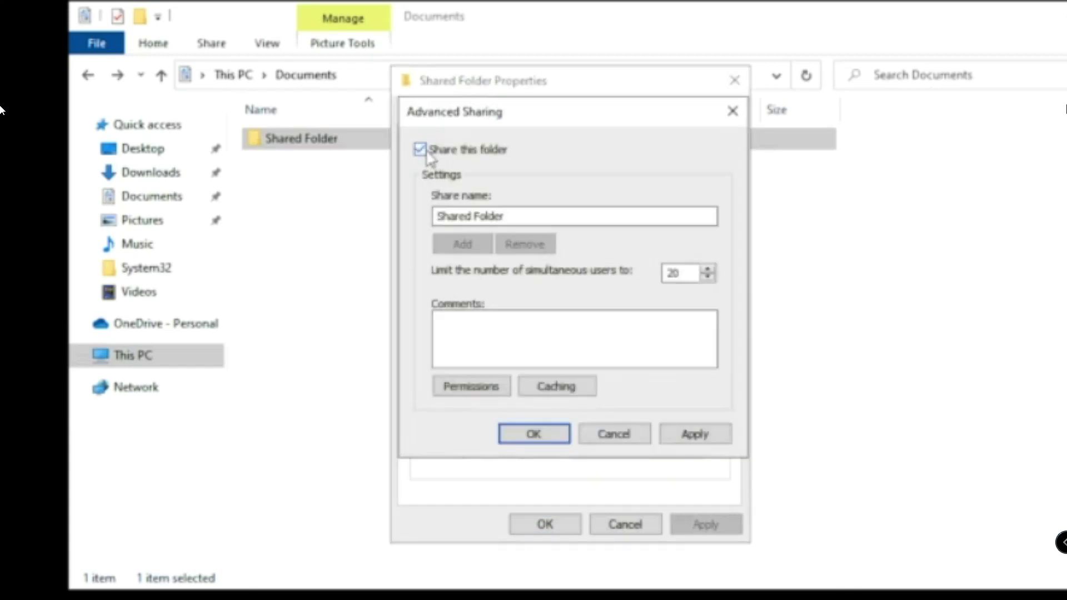
click(495, 395)
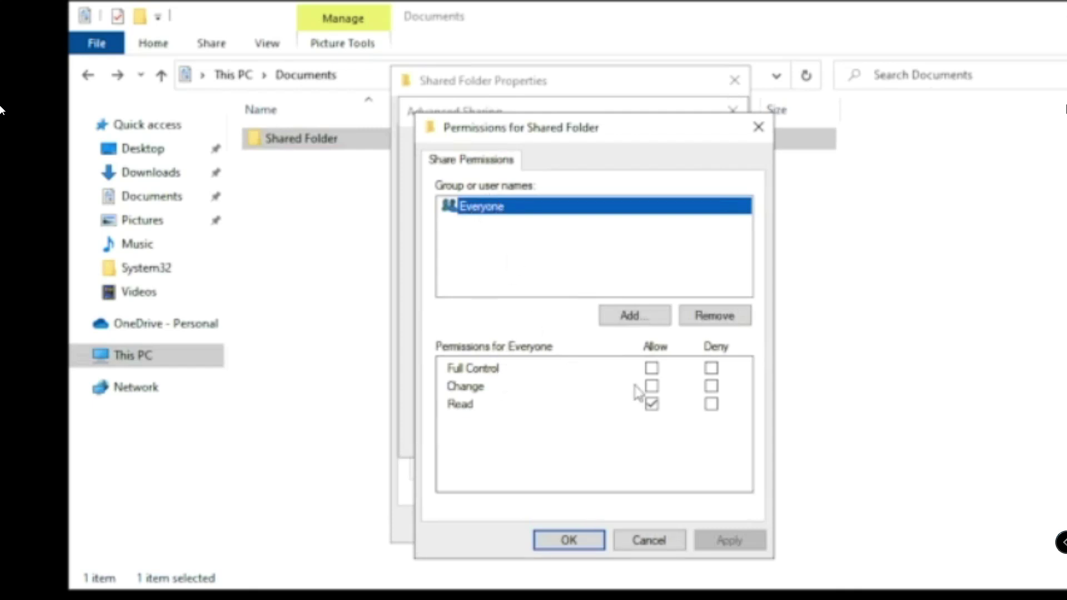
click(653, 370)
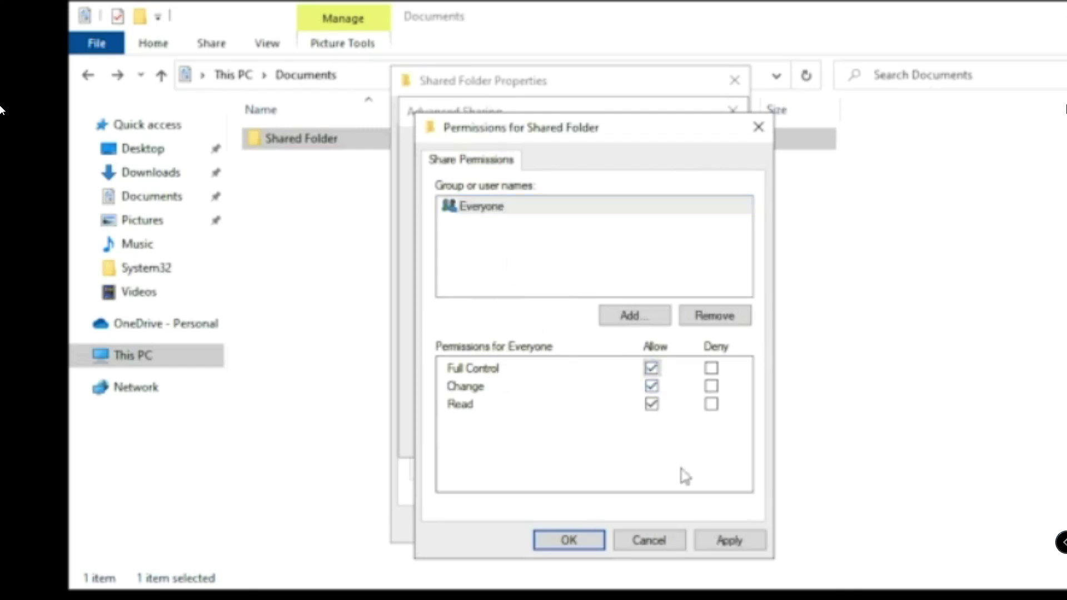
click(725, 542)
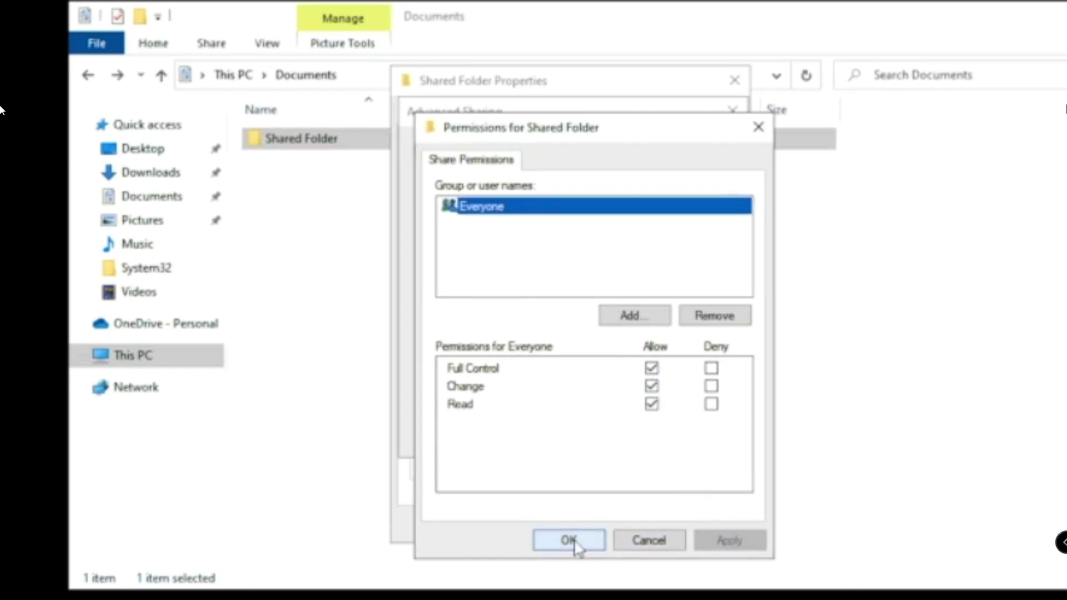
click(575, 546)
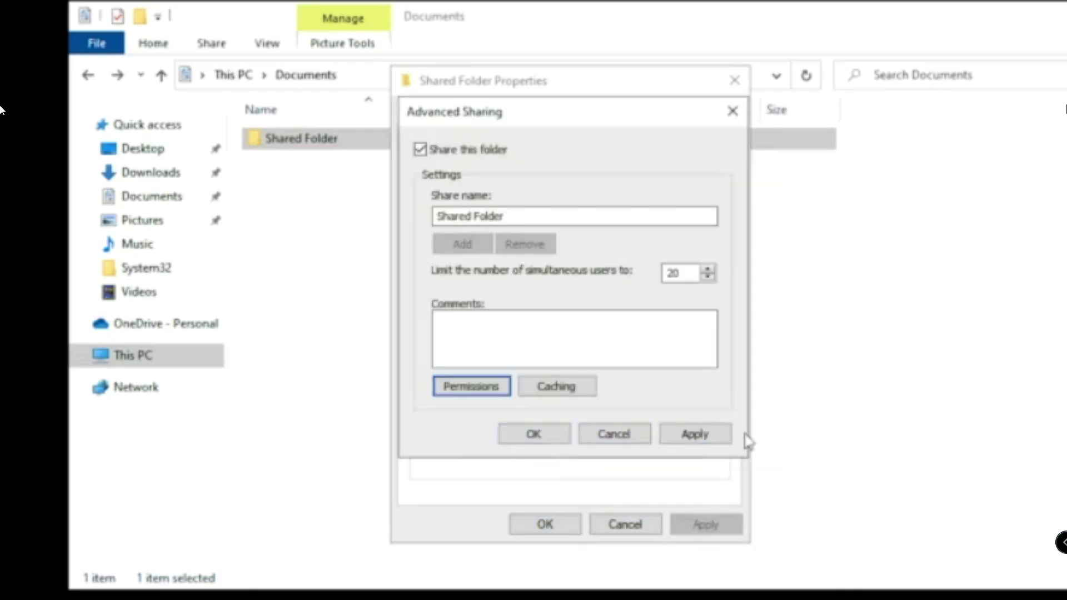
click(716, 436)
click(560, 439)
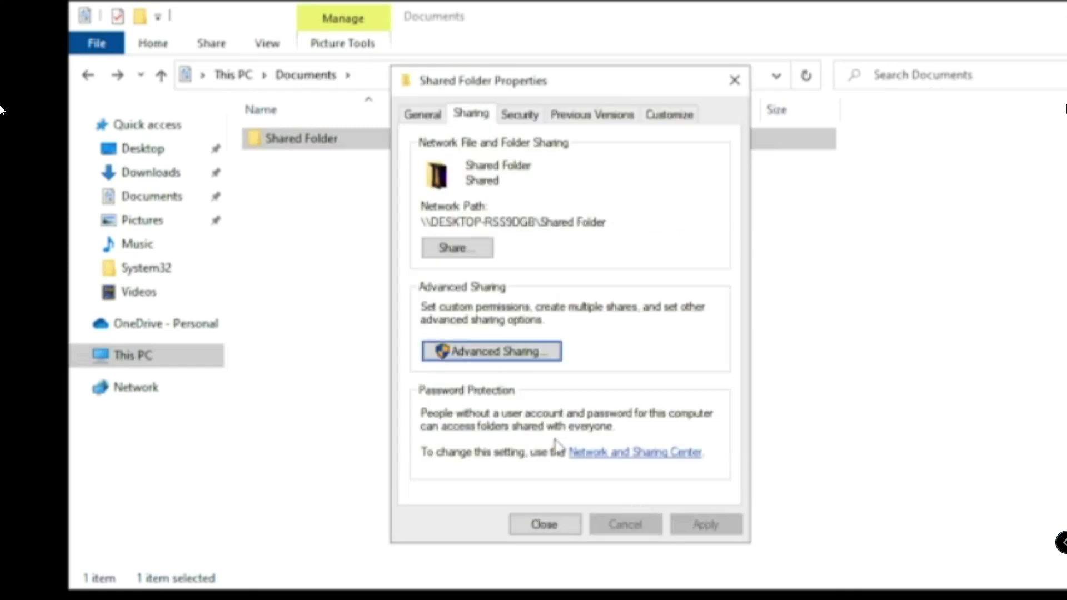
Add Everyone with Read/Write access in the Share wizard, then close the properties.
click(478, 248)
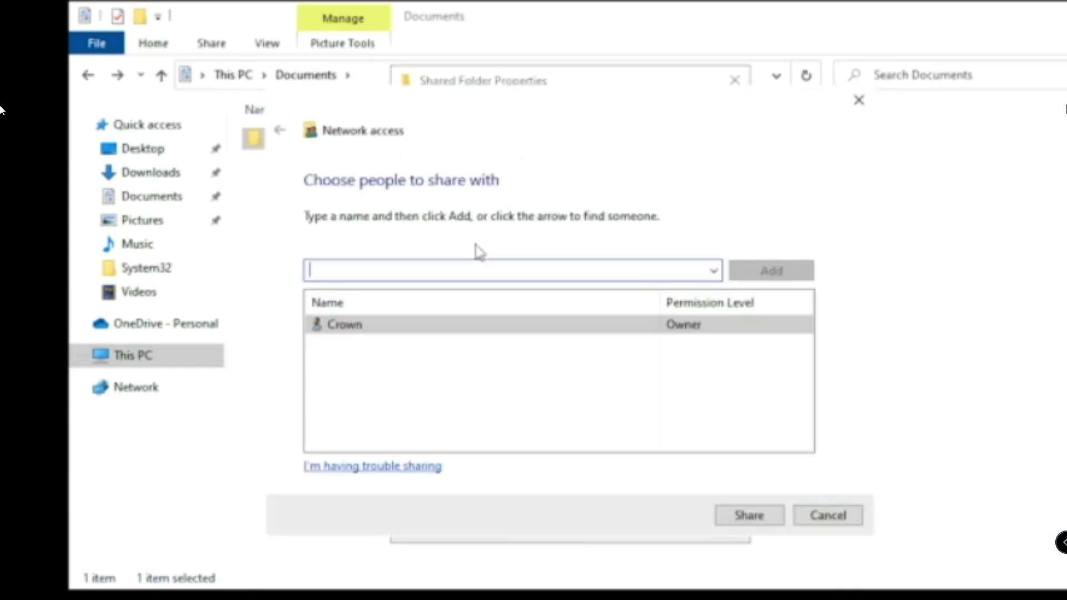
click(713, 271)
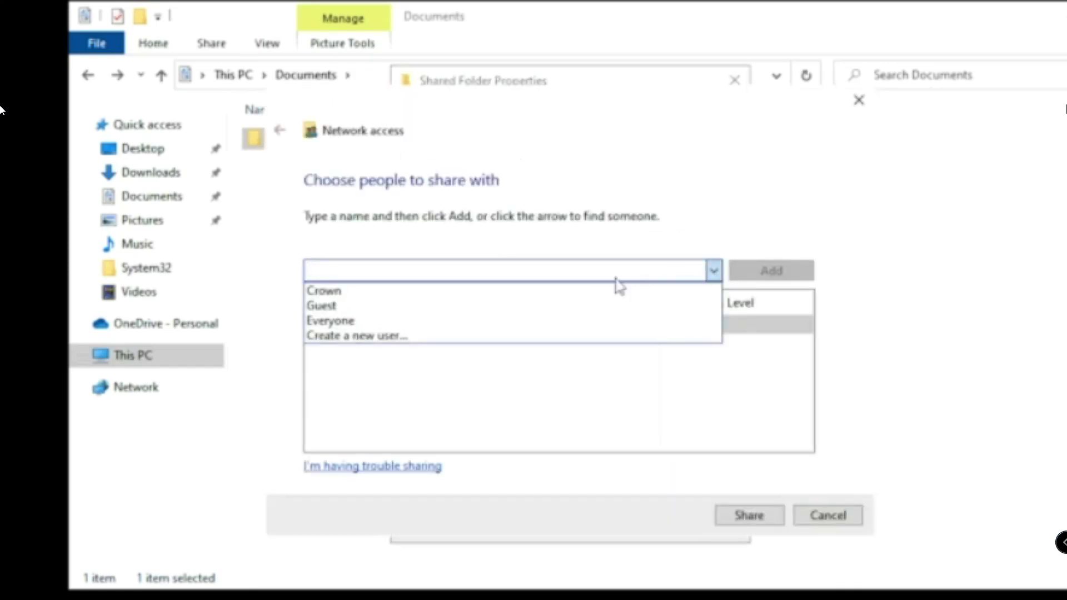
click(337, 326)
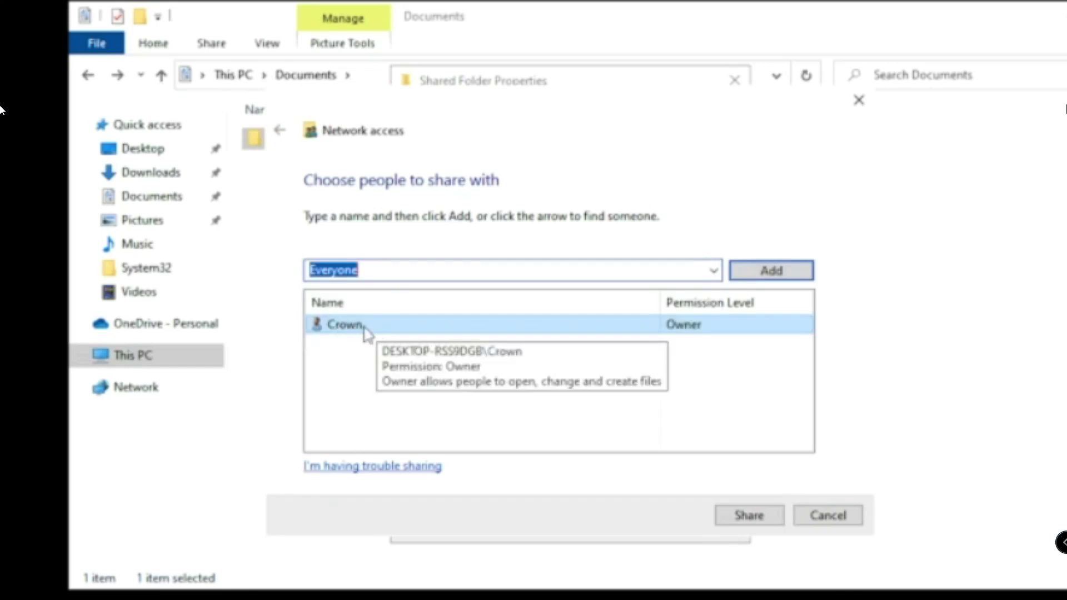
click(770, 271)
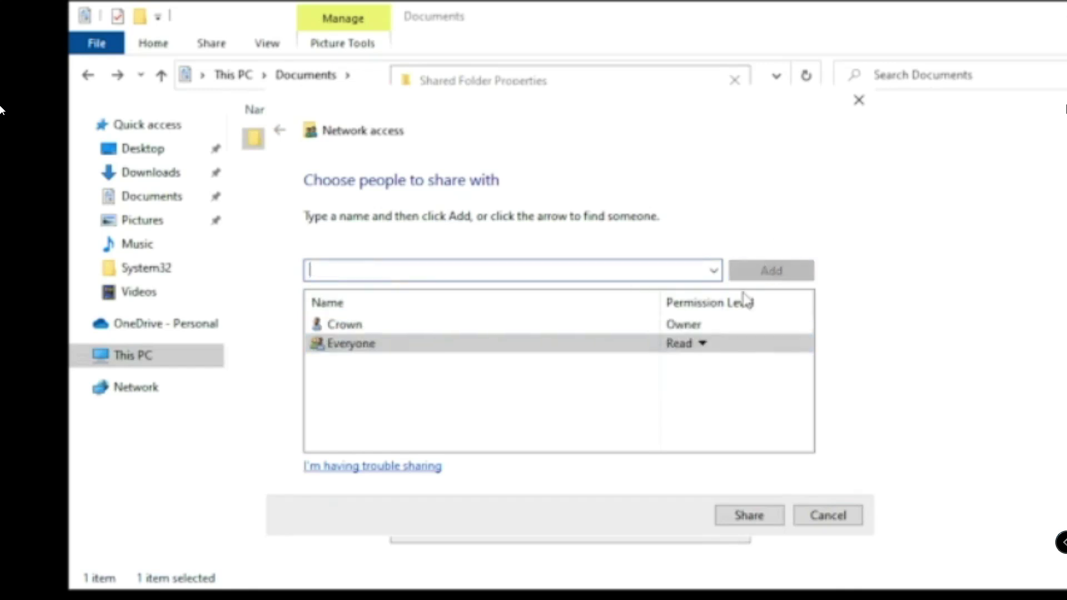
click(702, 344)
click(772, 378)
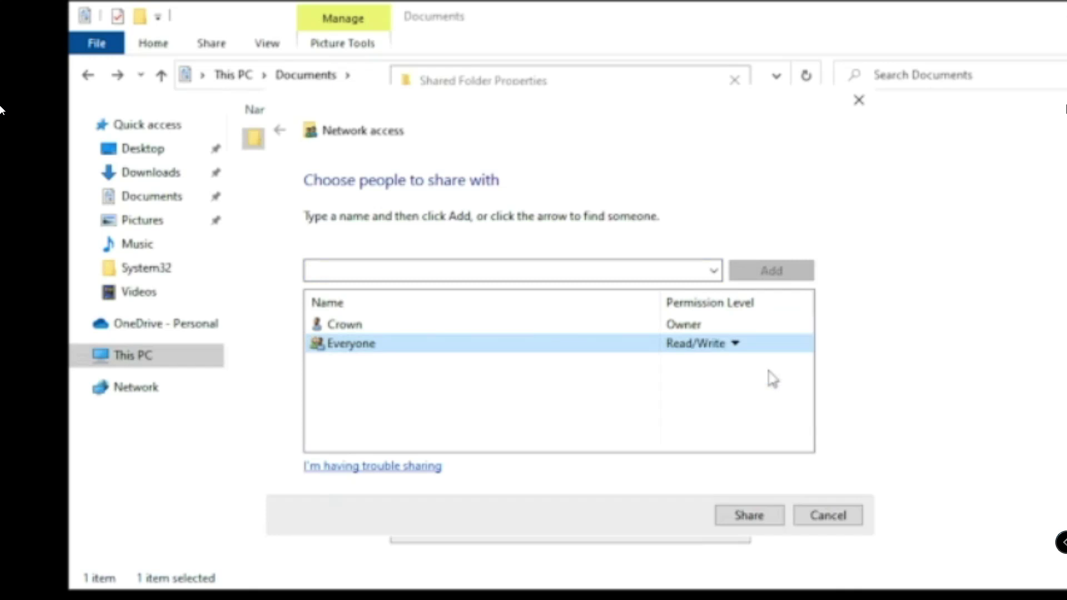
click(752, 521)
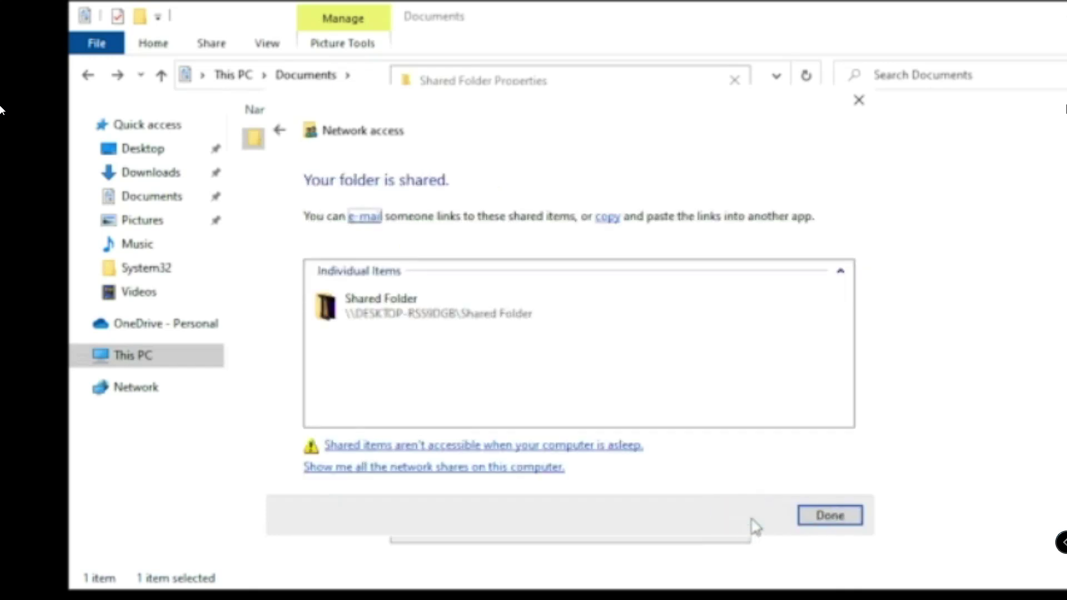
click(830, 516)
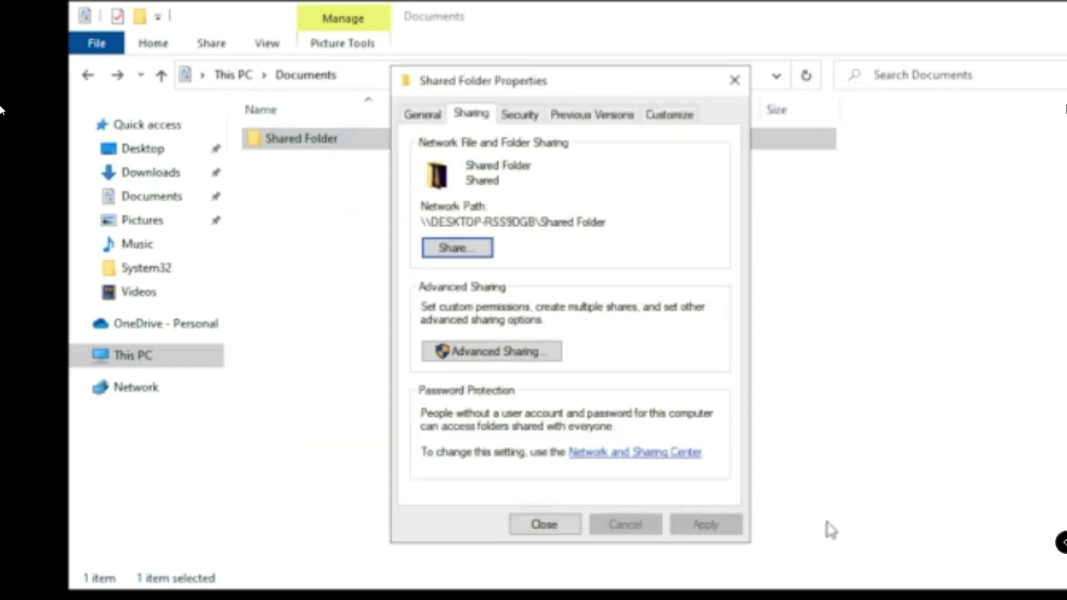
click(561, 525)
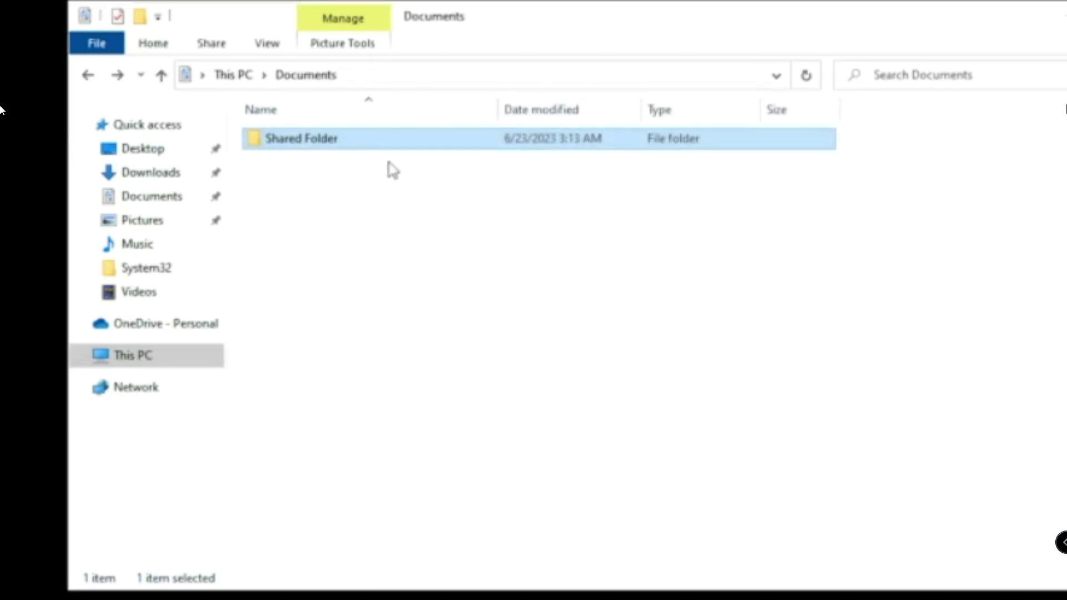
In a new File Explorer window, go through Network to DESKTOP-RSS9DGB and open Shared Folder.
mouse_move(365, 146)
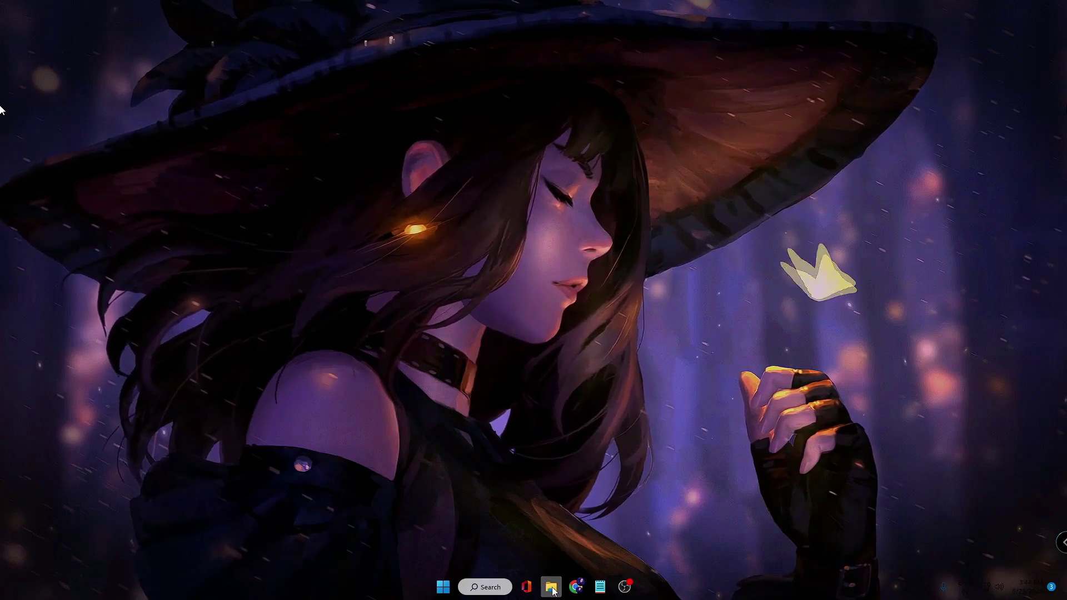
click(551, 587)
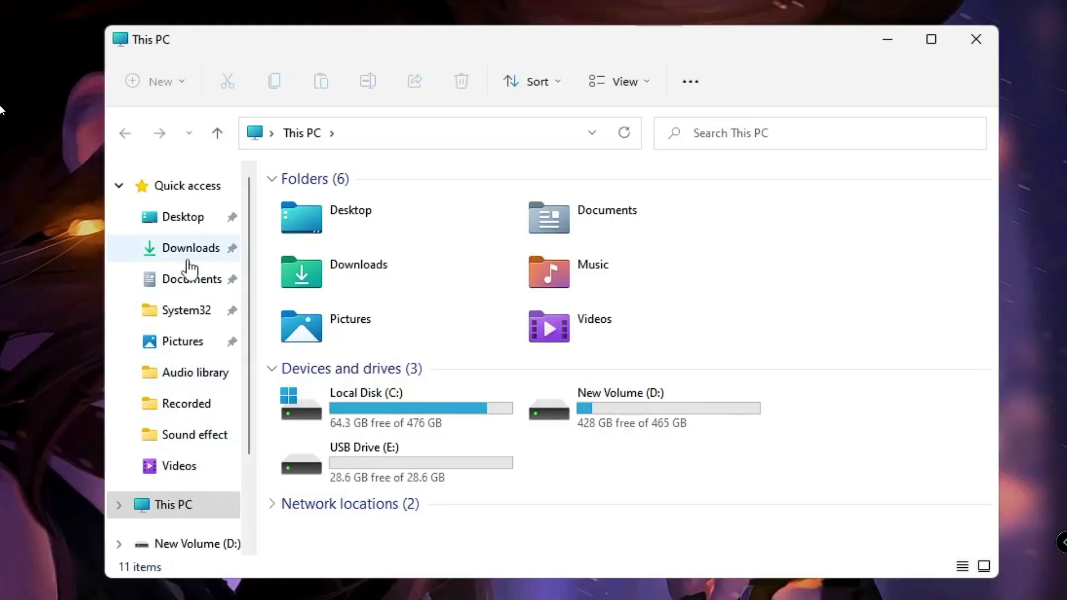
scroll(189, 270, down, 3)
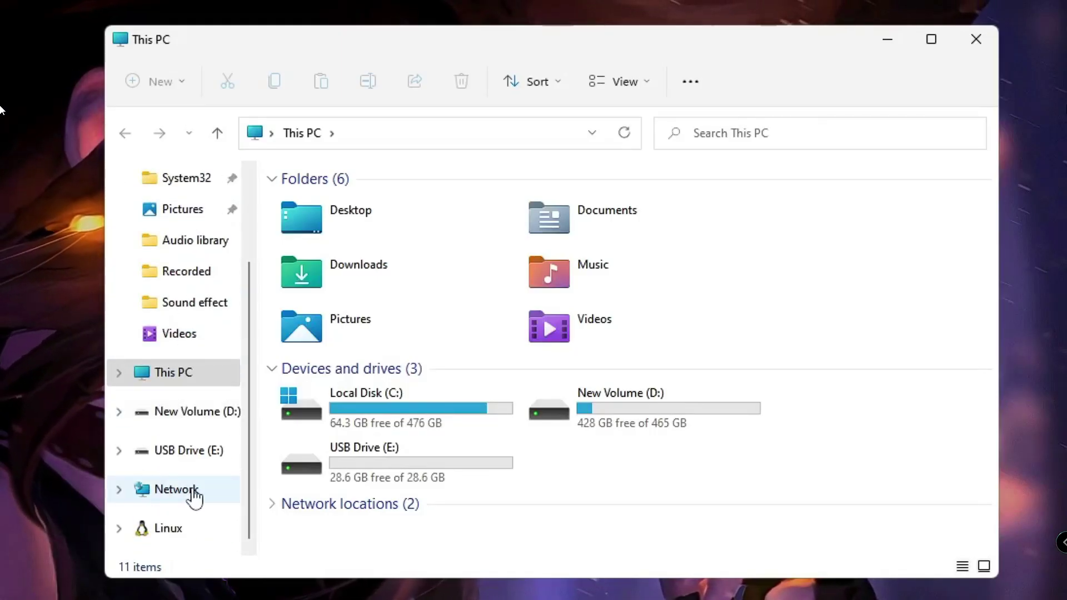
click(182, 500)
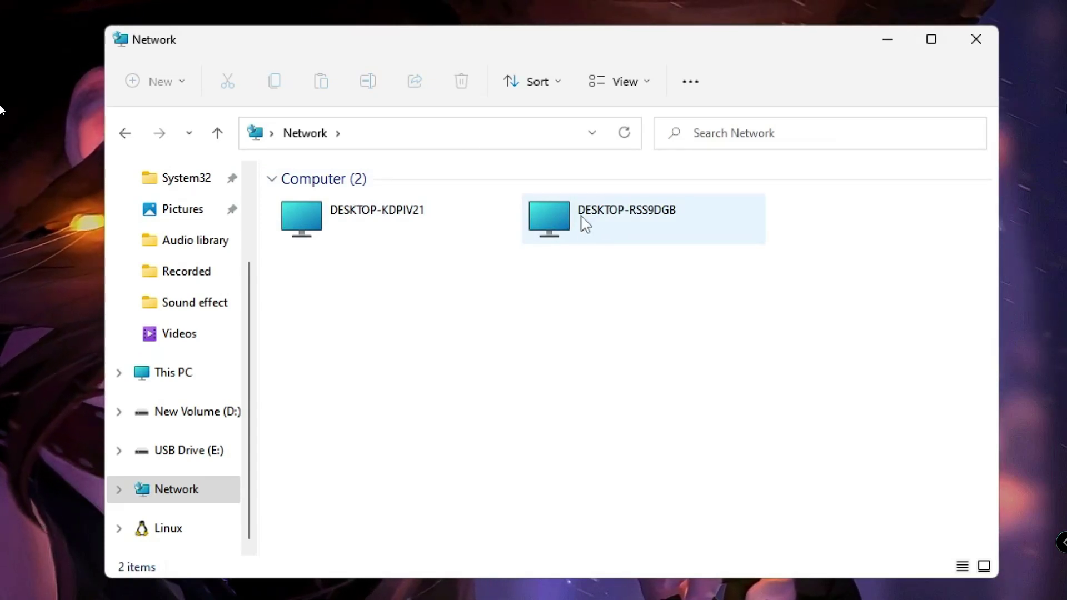
double_click(612, 222)
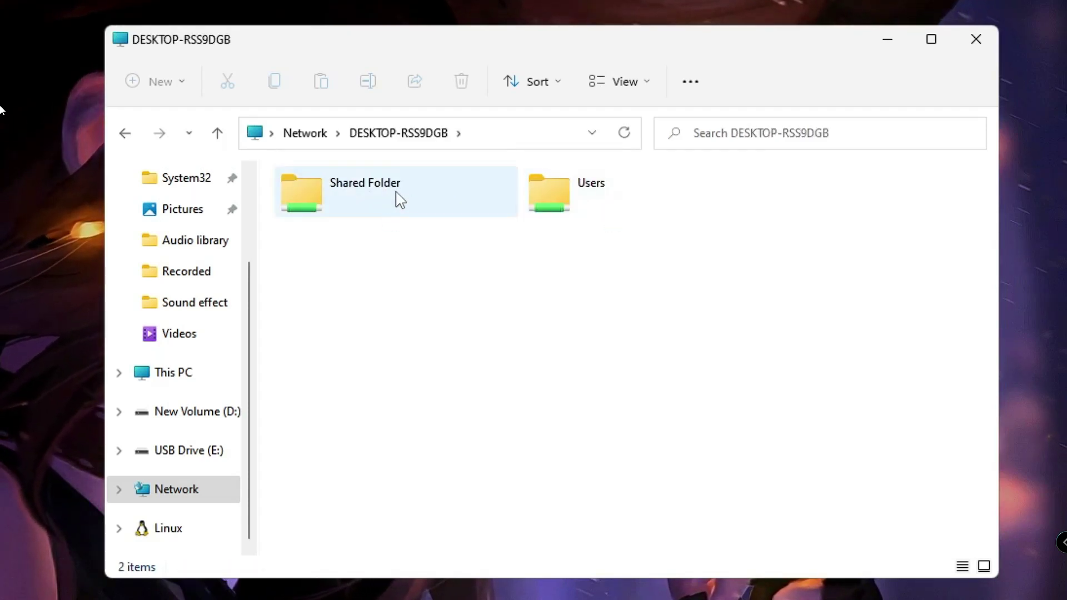
double_click(395, 192)
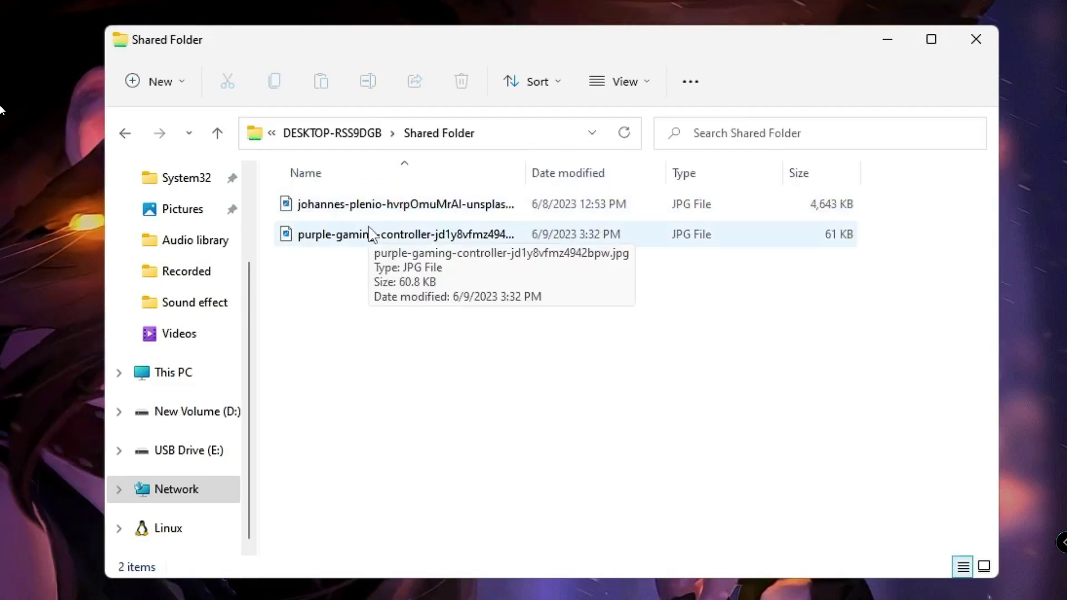